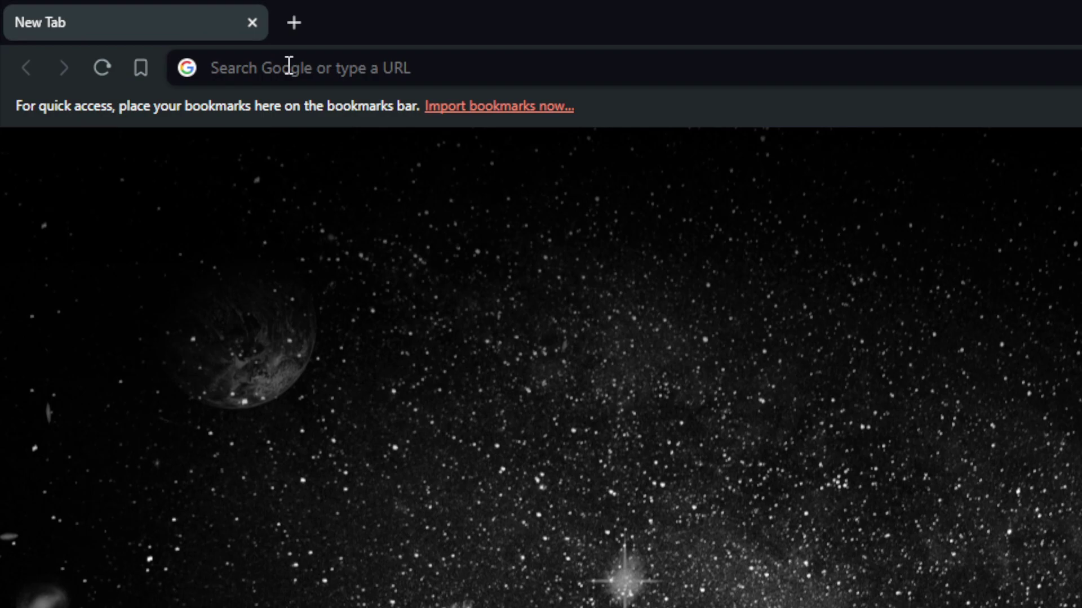
# Search Google for woocommerce, open woocommerce.com and go to its Log in page
pyautogui.click(289, 66)
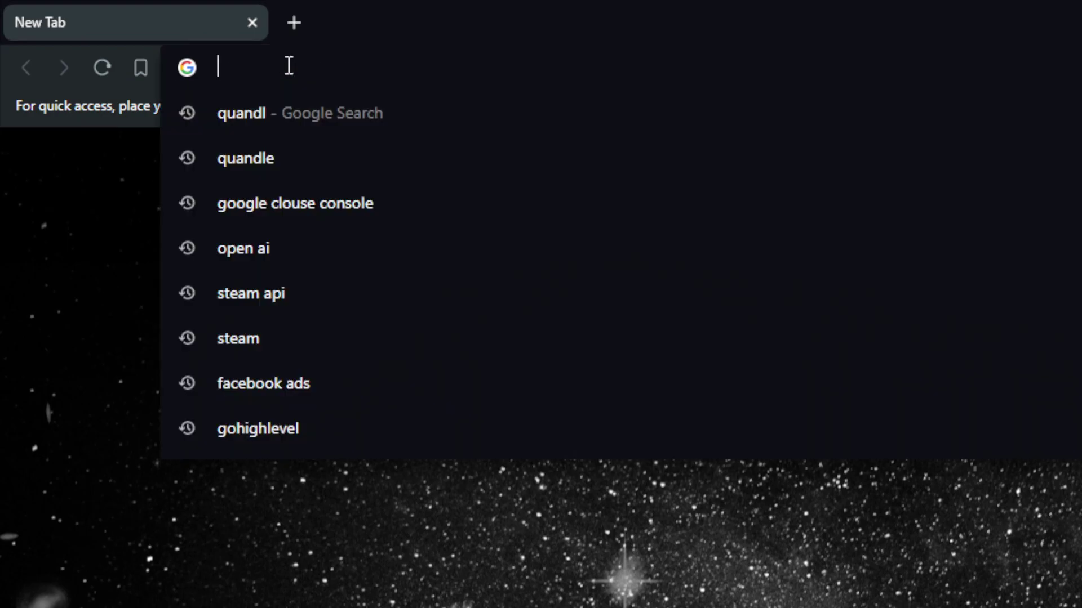
pyautogui.write('woocomme')
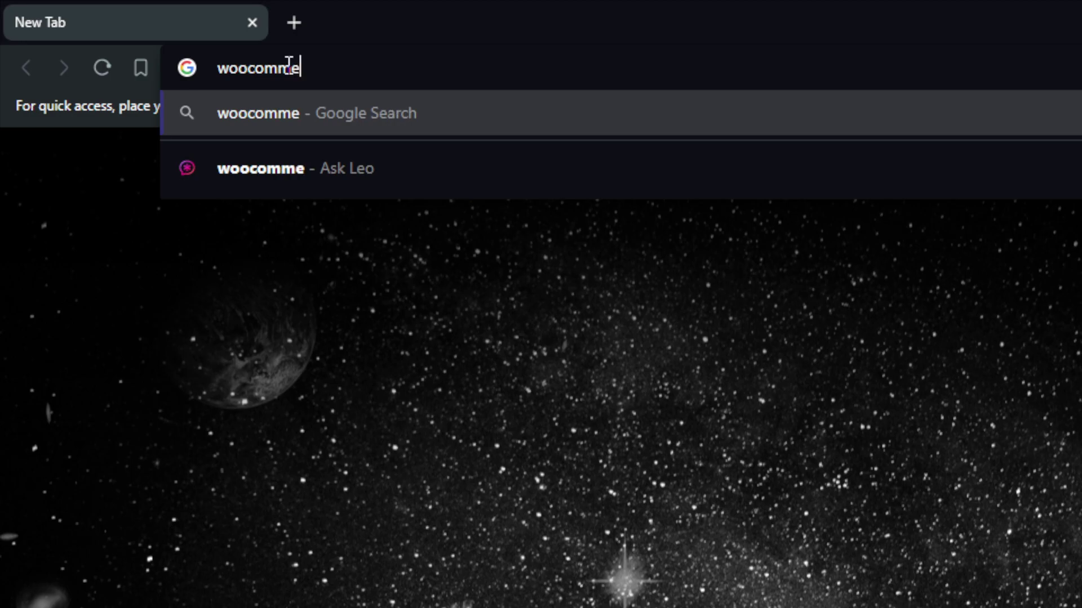
pyautogui.write('rce')
pyautogui.press('Return')
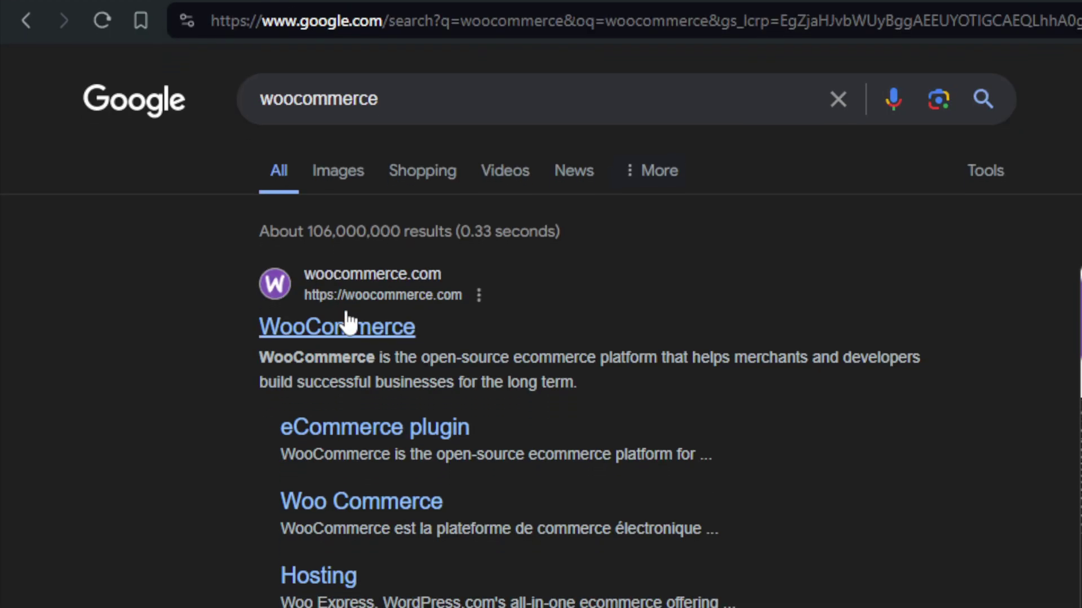
pyautogui.click(348, 369)
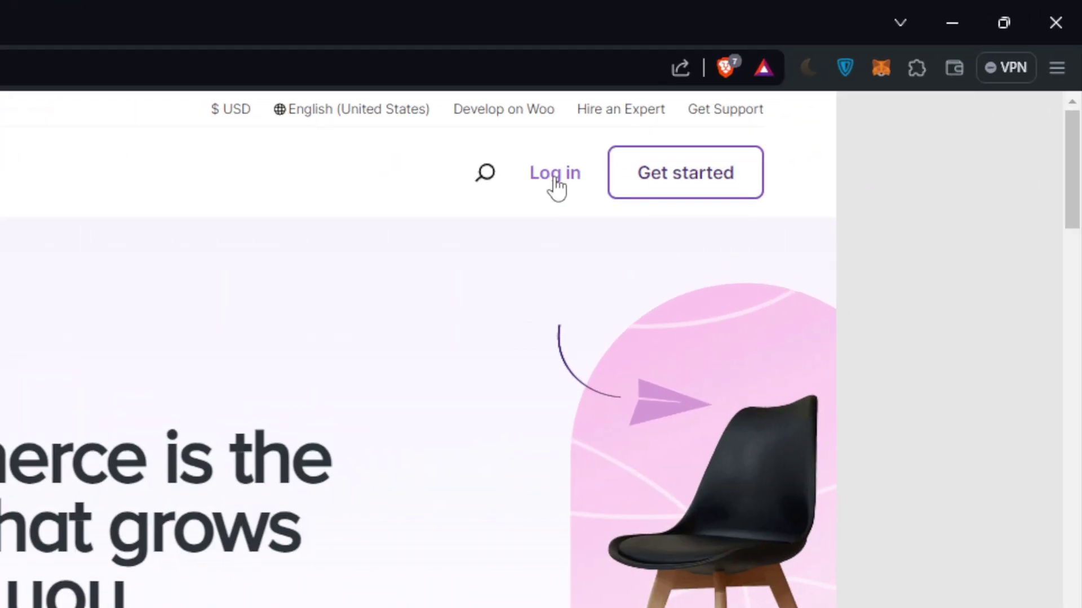
pyautogui.click(553, 177)
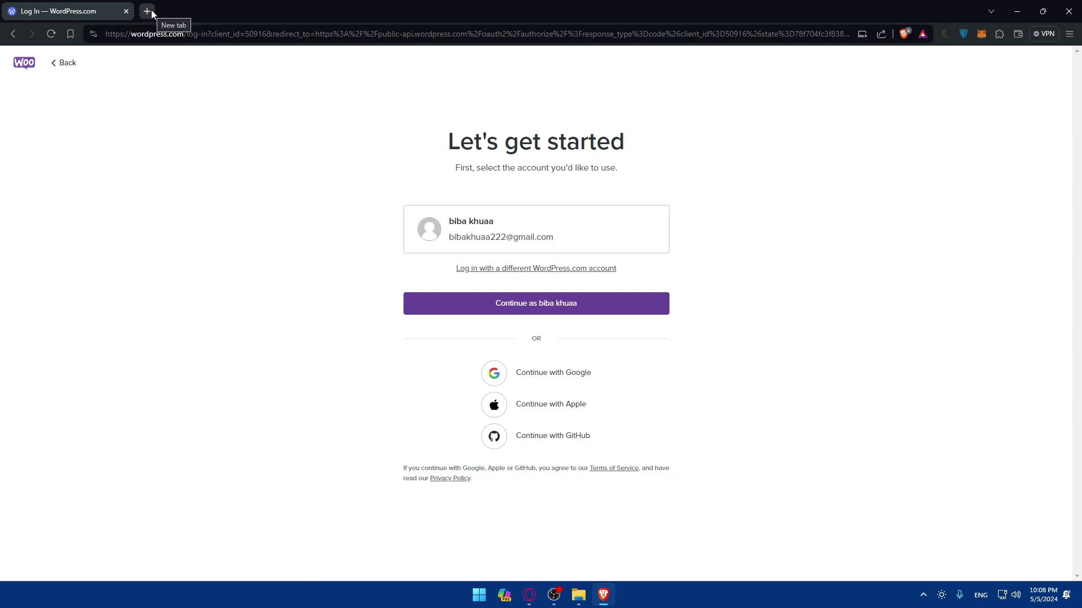
# Load woocommerce.com in a new private browsing window
pyautogui.hotkey('ctrl', 'shift', 'n')
pyautogui.write('wo')
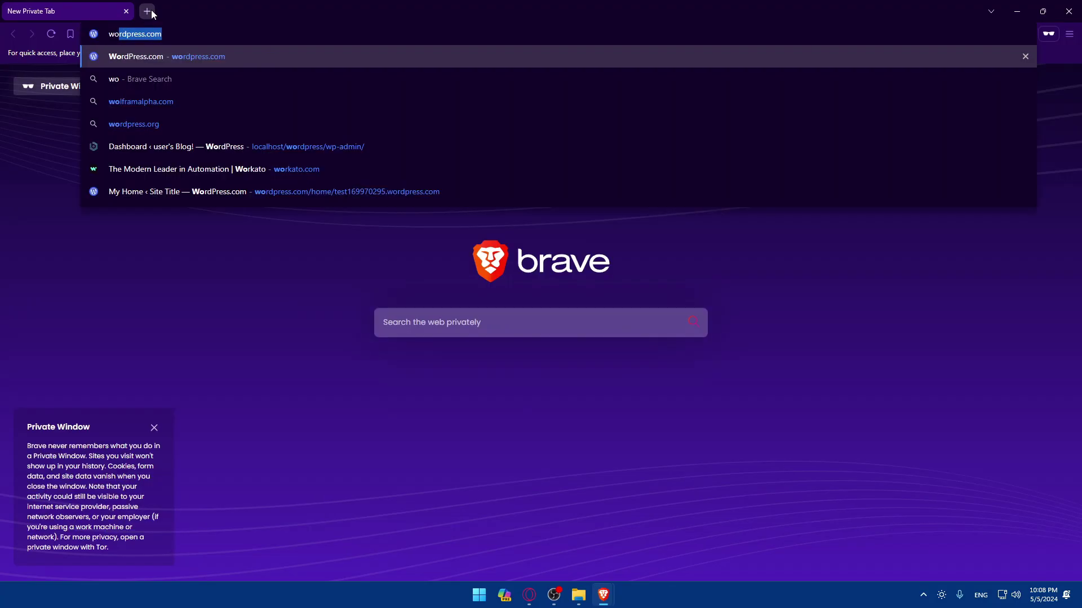
pyautogui.write('ocommer')
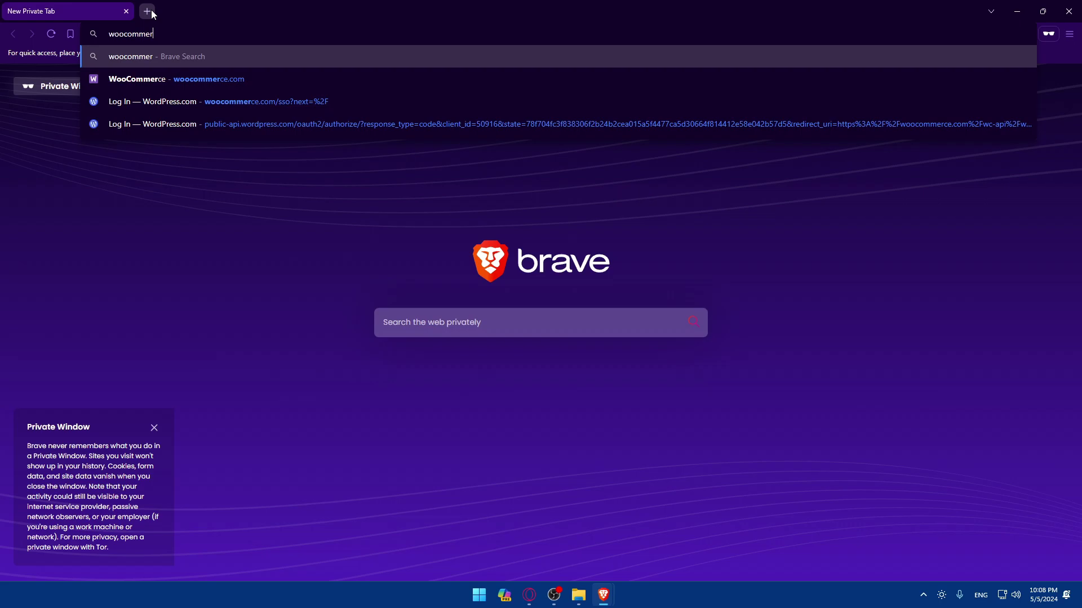
pyautogui.write('ce.co0')
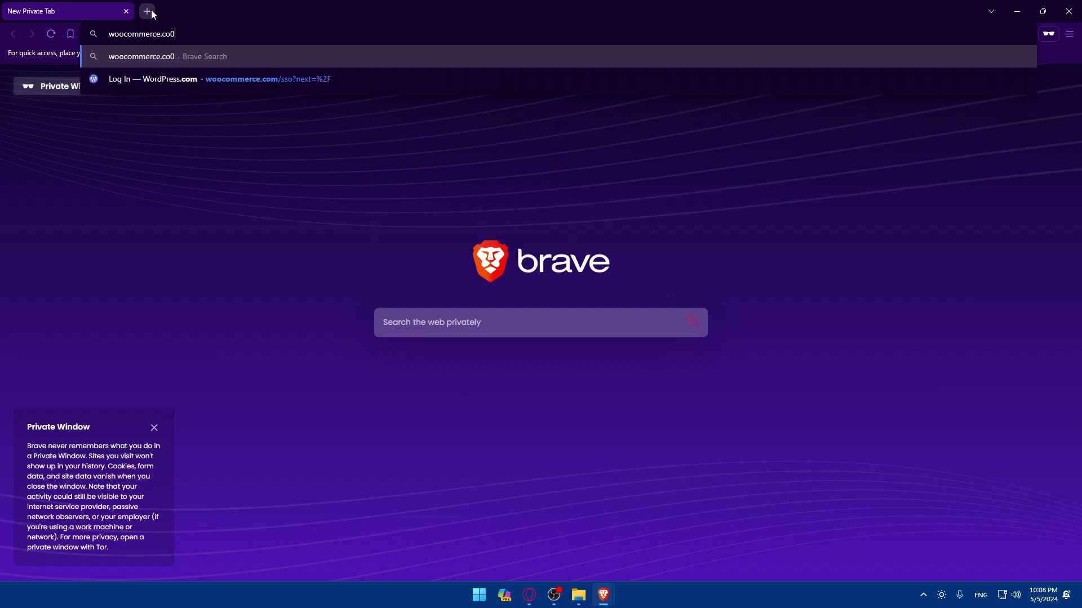
pyautogui.press('BackSpace')
pyautogui.write('m')
pyautogui.press('Return')
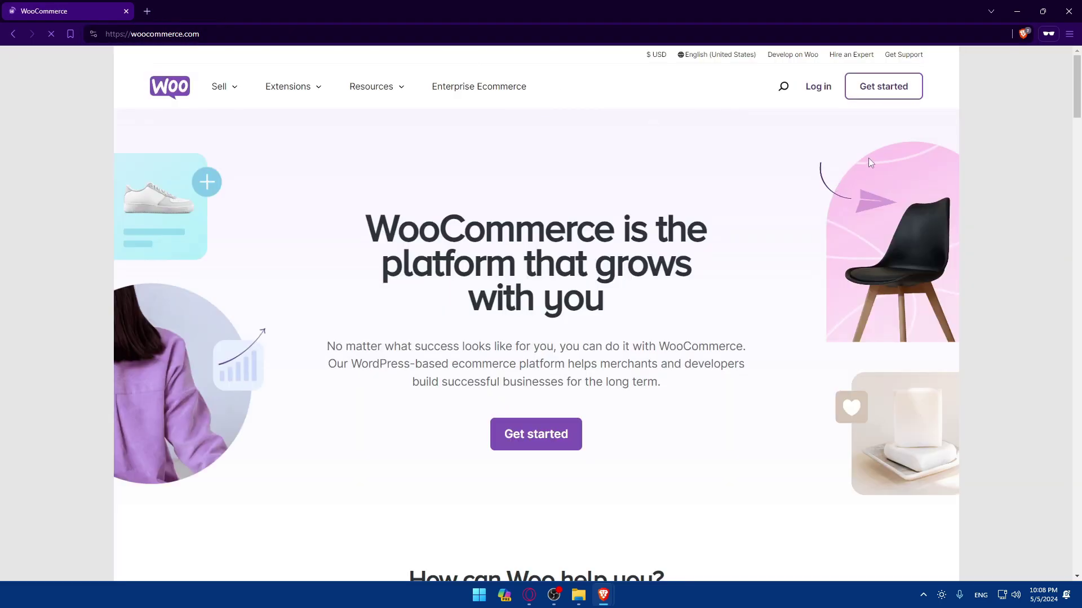
# Browse the Recommended WooCommerce hosts page and open Bluehost's details page
pyautogui.click(880, 93)
pyautogui.scroll(-5, 733, 310)
pyautogui.scroll(5, 679, 265)
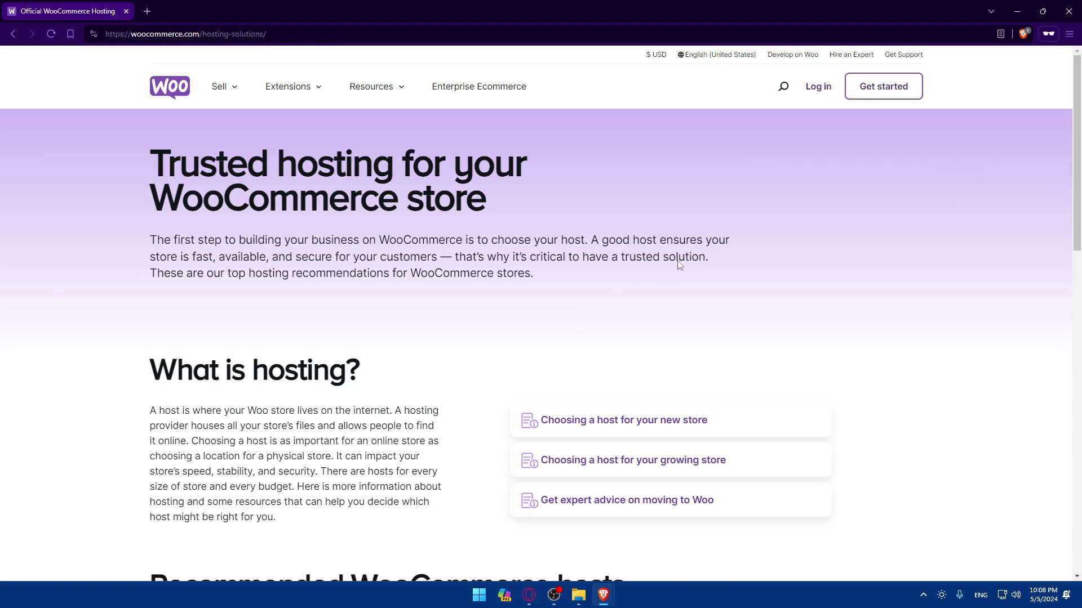
pyautogui.scroll(-5, 761, 244)
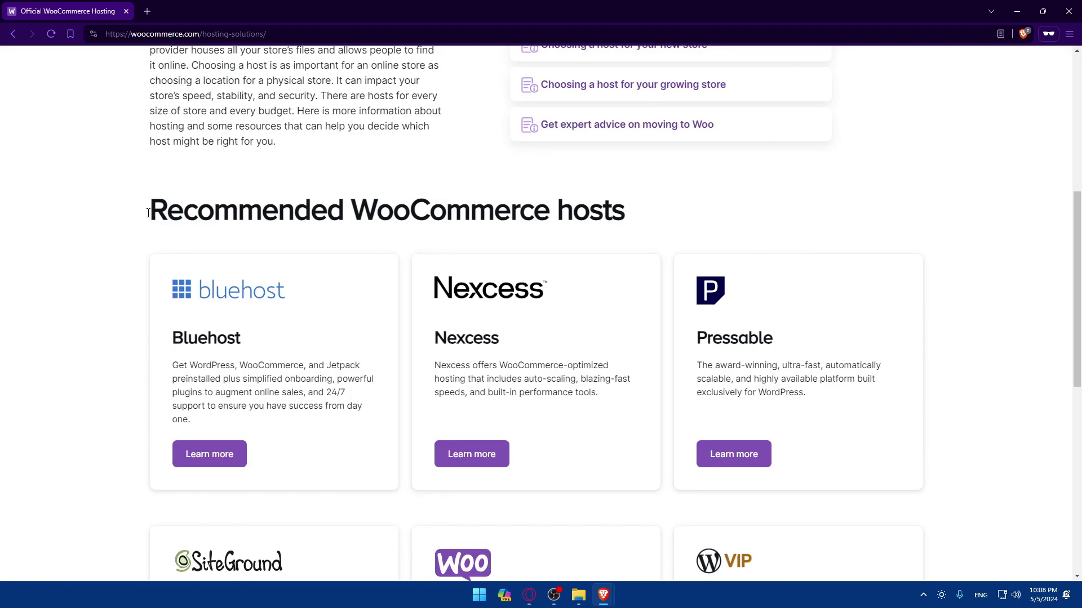
pyautogui.moveTo(148, 213); pyautogui.dragTo(674, 210)
pyautogui.click(674, 210)
pyautogui.scroll(-5, 674, 208)
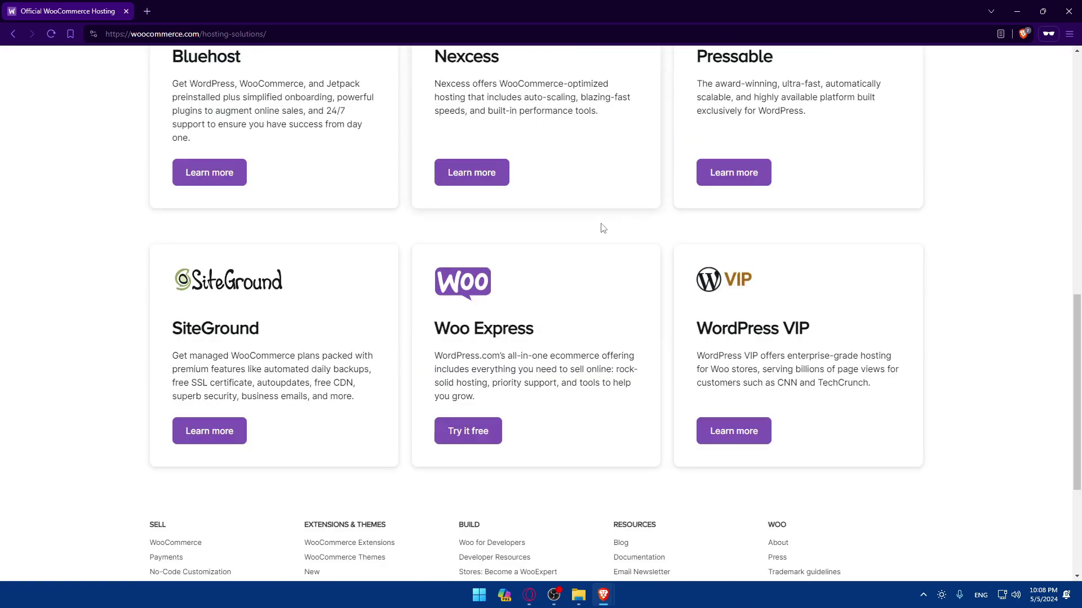
pyautogui.scroll(3, 594, 225)
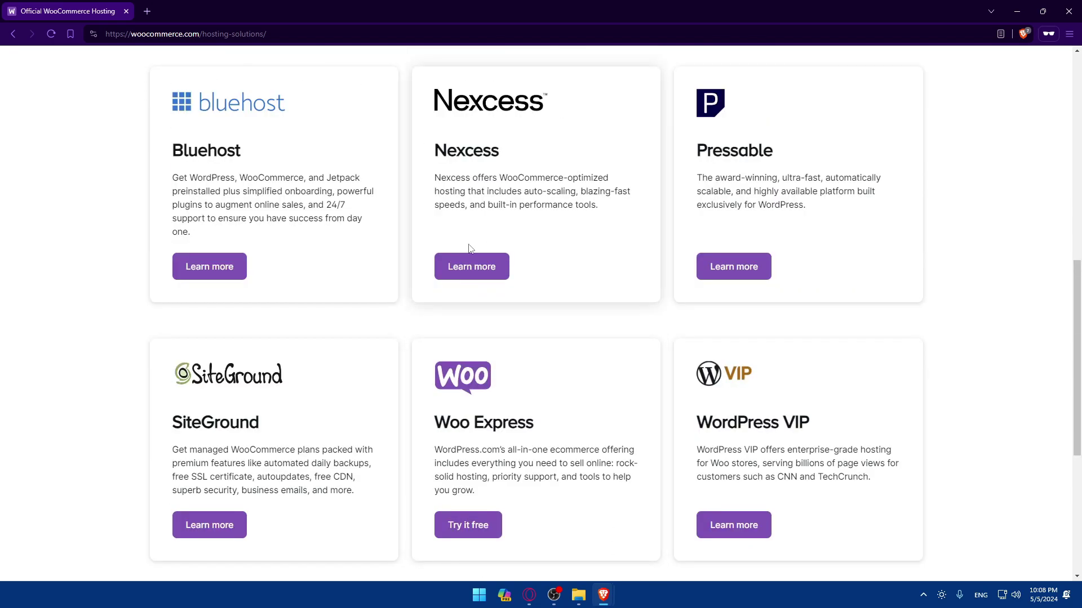
pyautogui.click(217, 270)
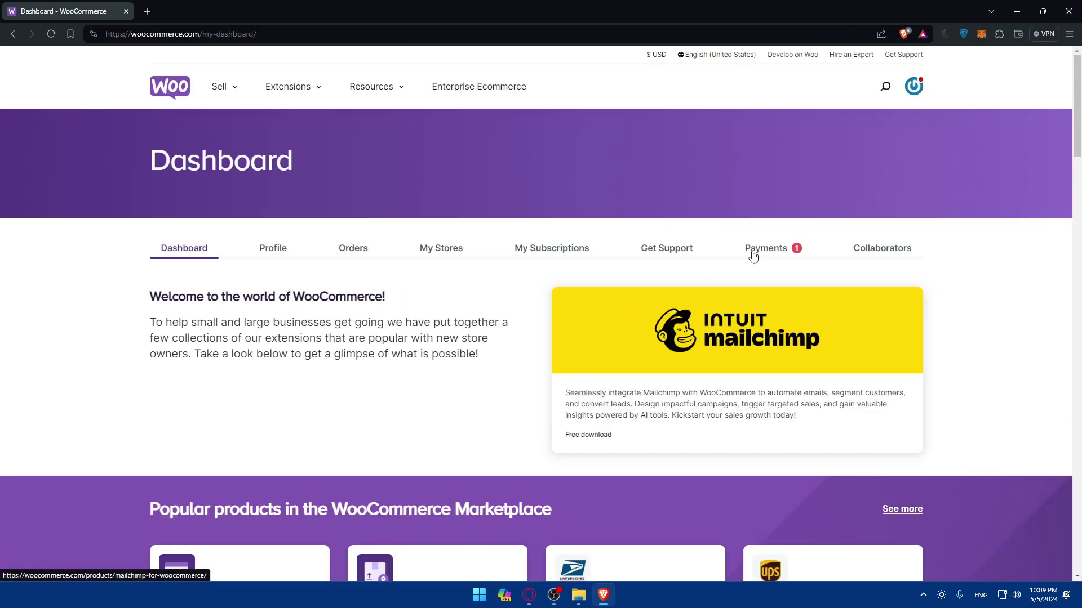
# Open the avatar's account panel, go to My Dashboard and look over its contents
pyautogui.click(914, 89)
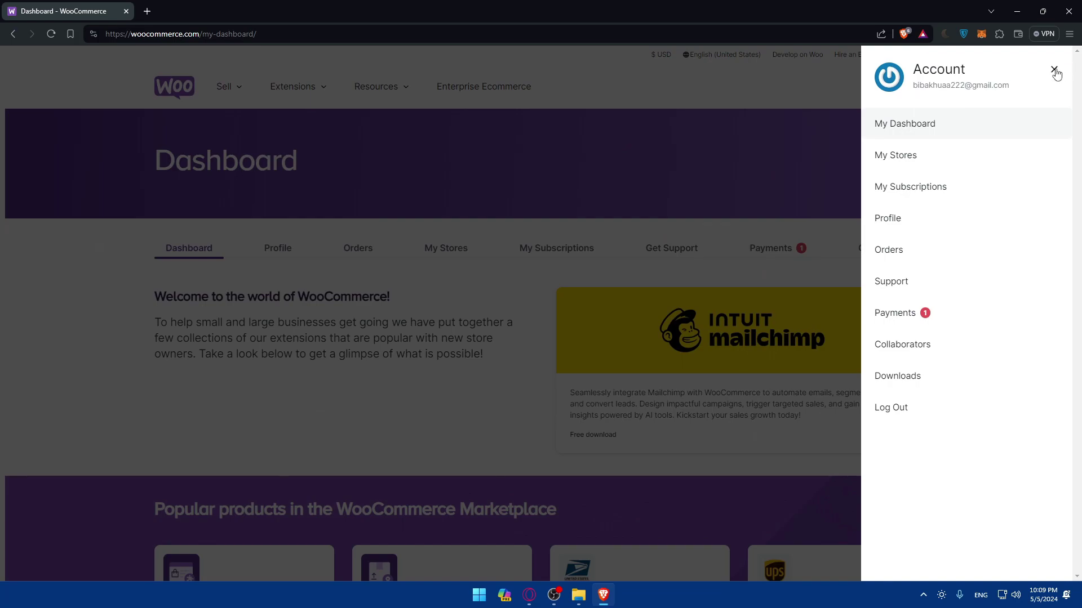
pyautogui.click(1054, 70)
pyautogui.click(913, 89)
pyautogui.click(889, 130)
pyautogui.scroll(-8, 563, 297)
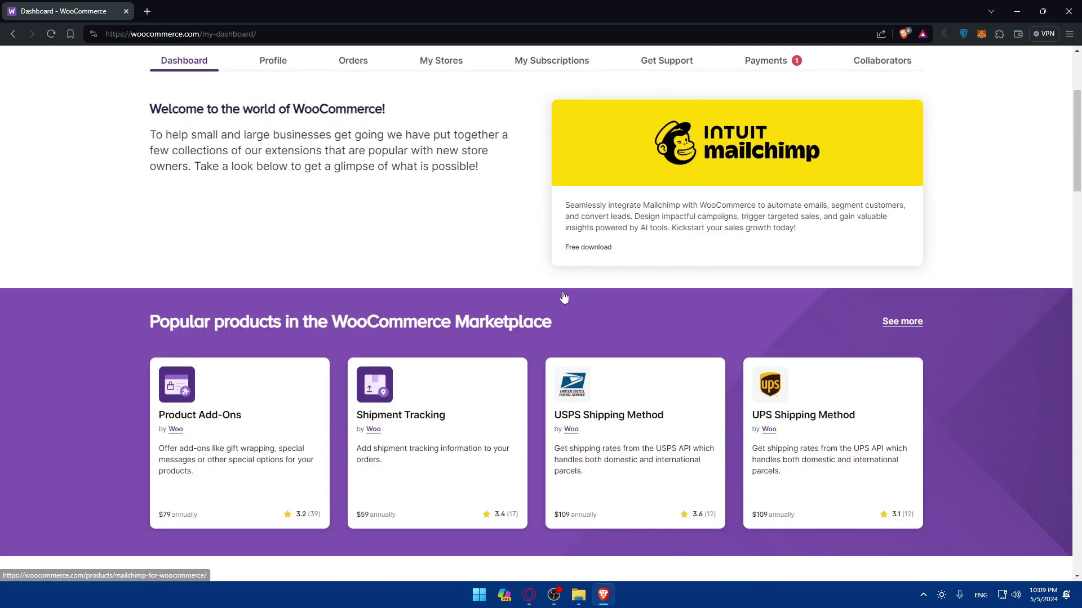
pyautogui.scroll(5, 564, 297)
pyautogui.scroll(-15, 563, 297)
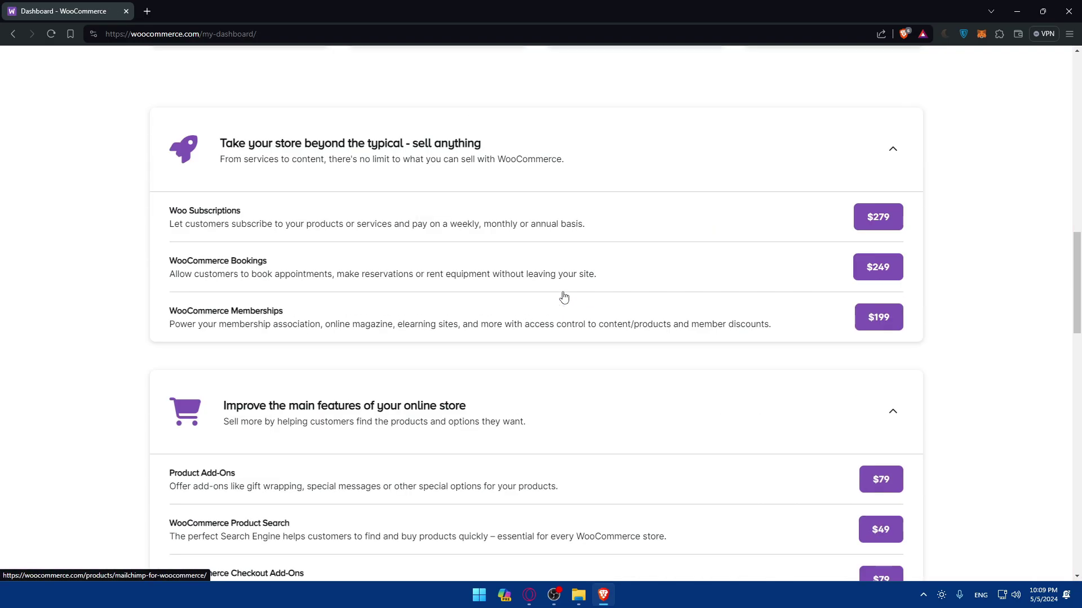
pyautogui.scroll(18, 563, 297)
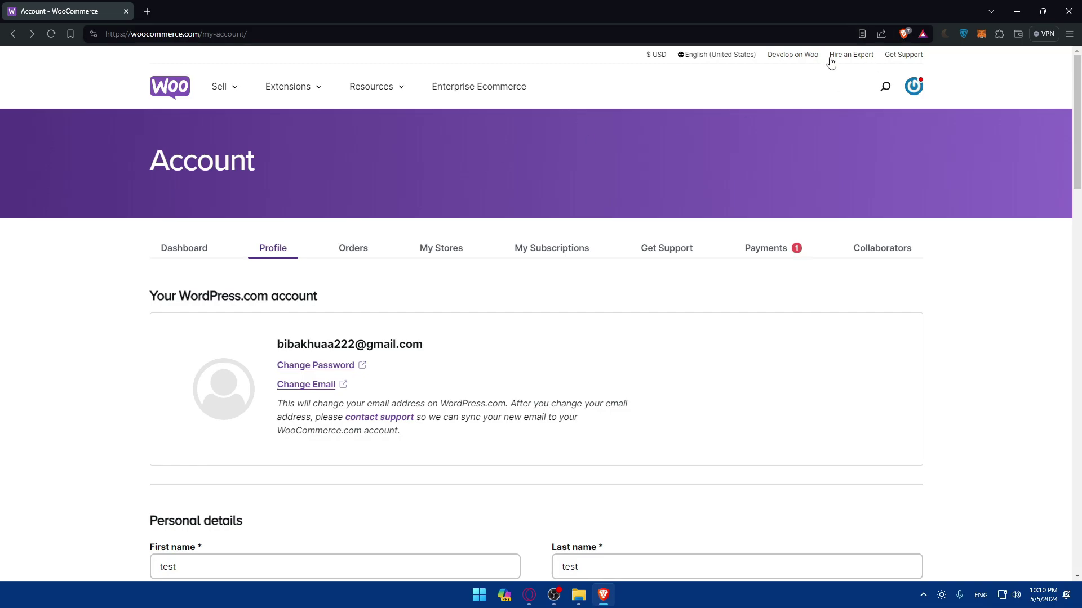
pyautogui.hotkey('ctrl', 'shift', 'n')
pyautogui.write('woo')
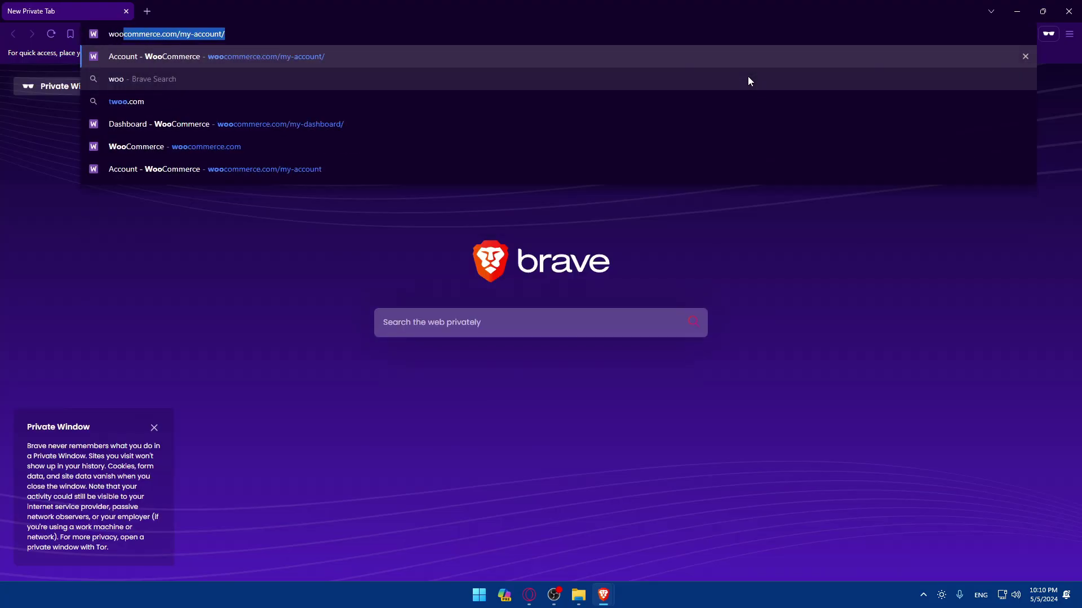
pyautogui.moveTo(224, 35); pyautogui.dragTo(208, 35)
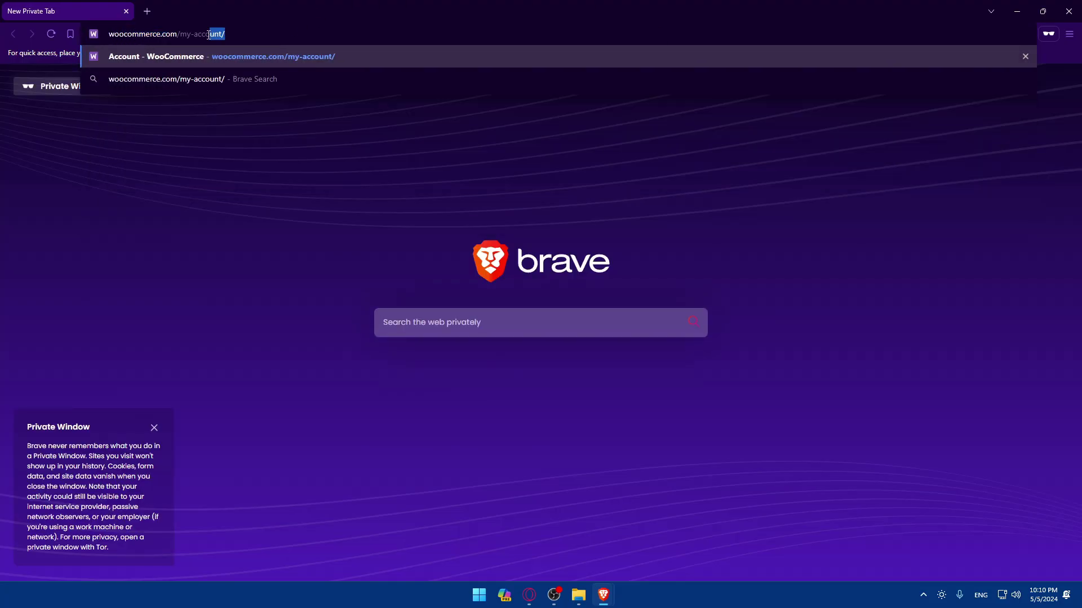
pyautogui.press('BackSpace')
pyautogui.press('BackSpace')
pyautogui.press('Return')
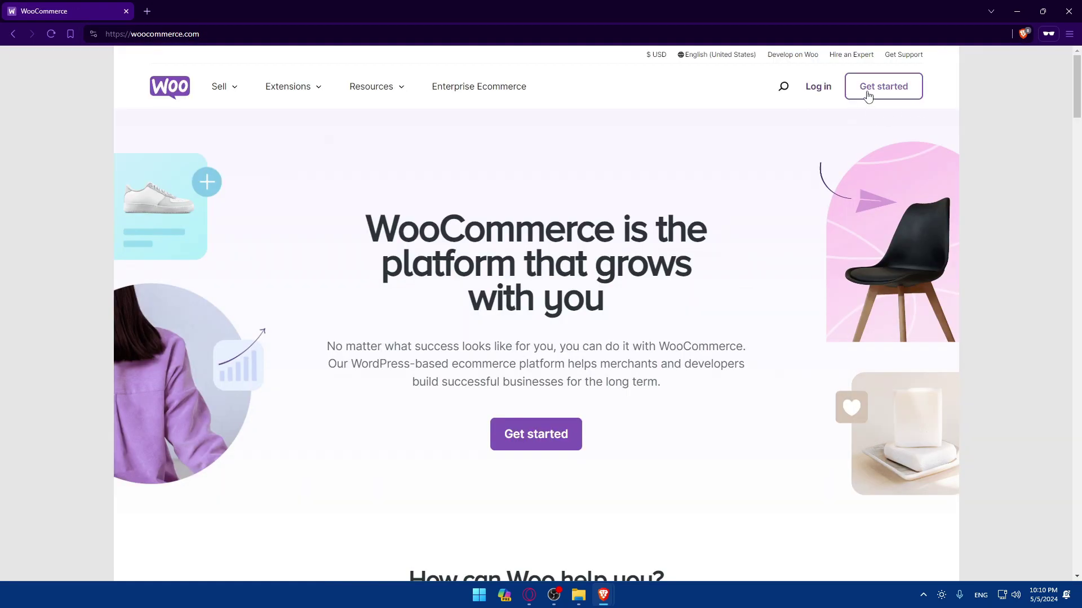
pyautogui.click(868, 97)
pyautogui.scroll(-8, 579, 188)
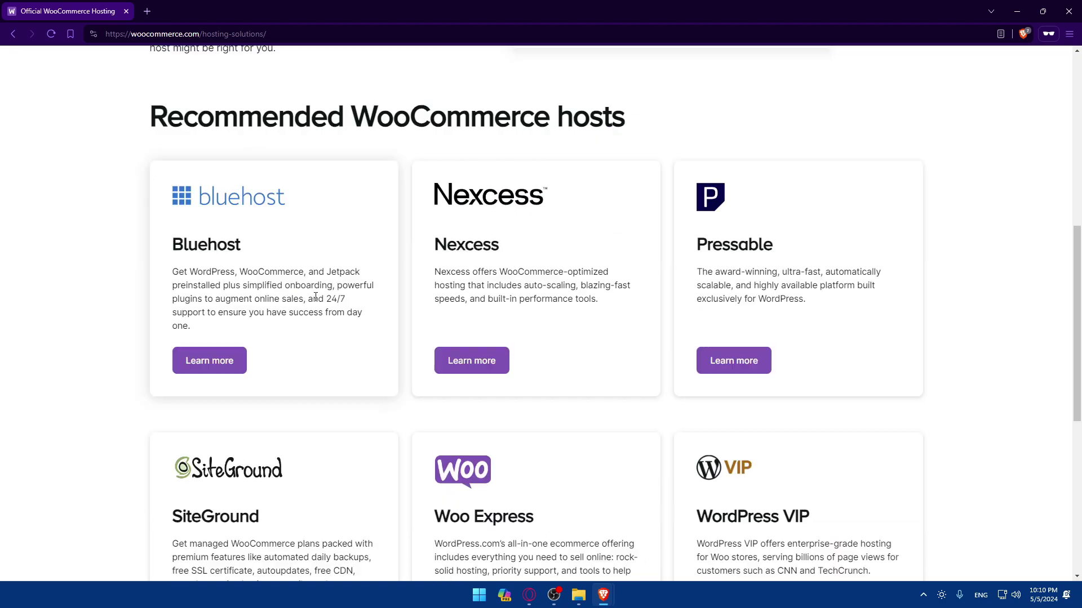
pyautogui.scroll(-2, 316, 297)
pyautogui.click(1062, 10)
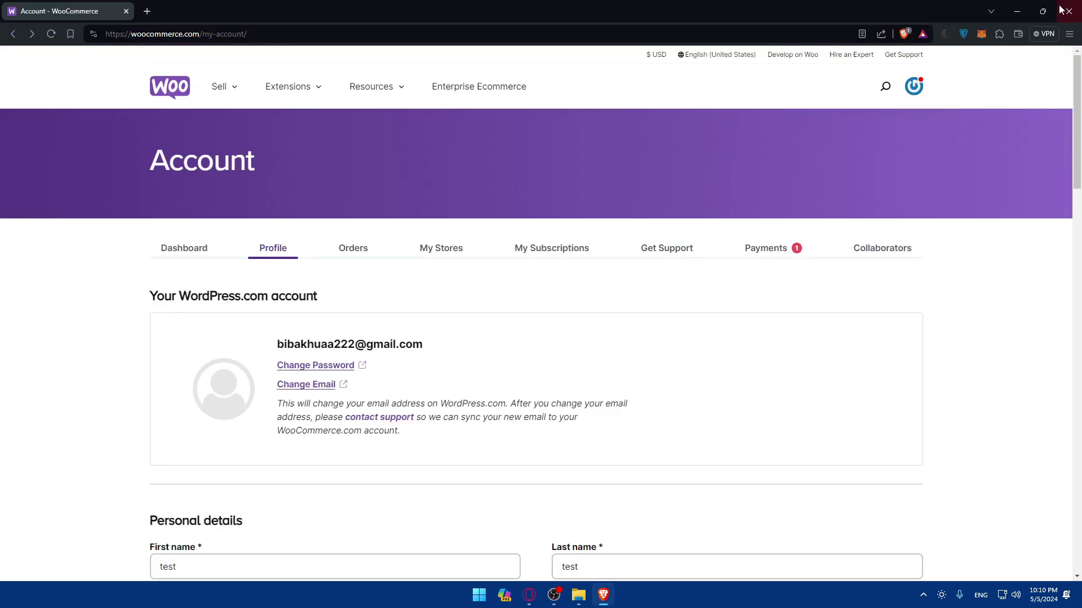
pyautogui.click(147, 11)
# Go to WordPress.com and open the account's profile page from the avatar
pyautogui.write('wor')
pyautogui.press('Return')
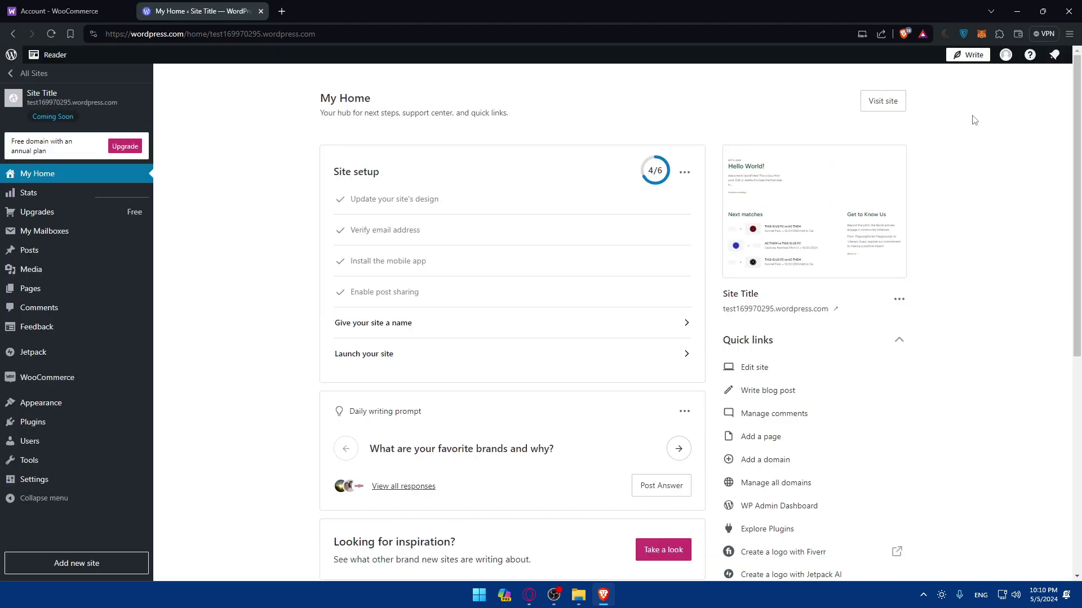
pyautogui.click(1006, 55)
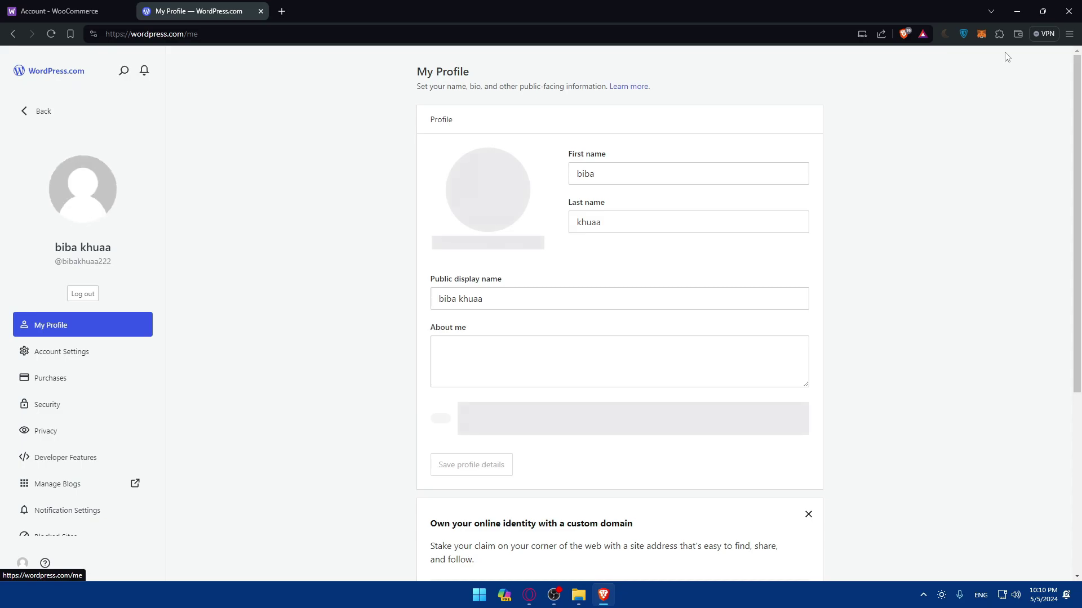
pyautogui.scroll(-1, 127, 302)
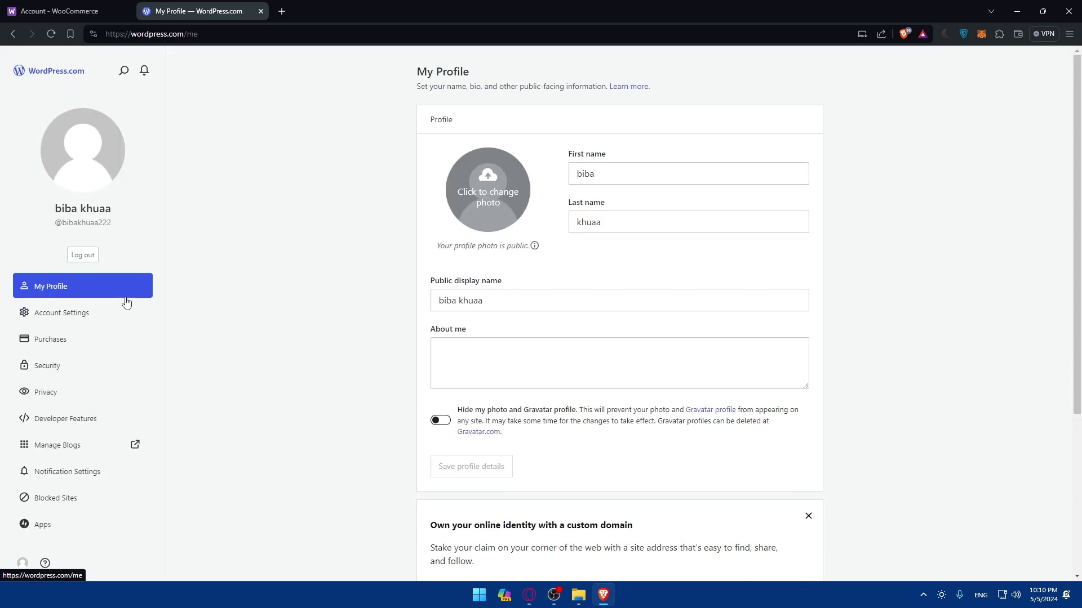
pyautogui.scroll(-4, 446, 329)
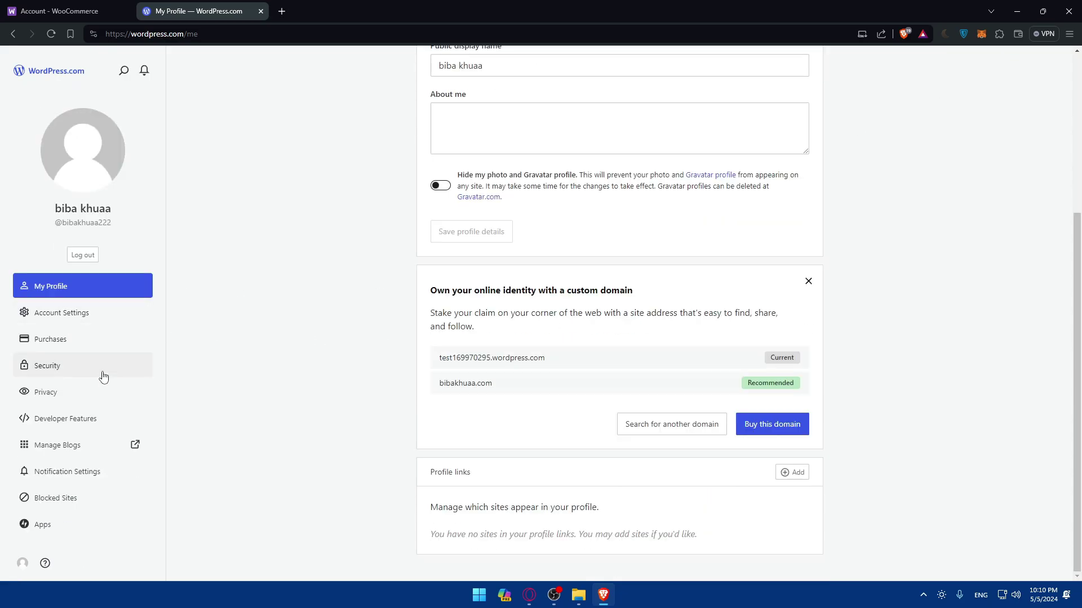
# View the Developer Features page, then go back to the site's home dashboard
pyautogui.click(81, 418)
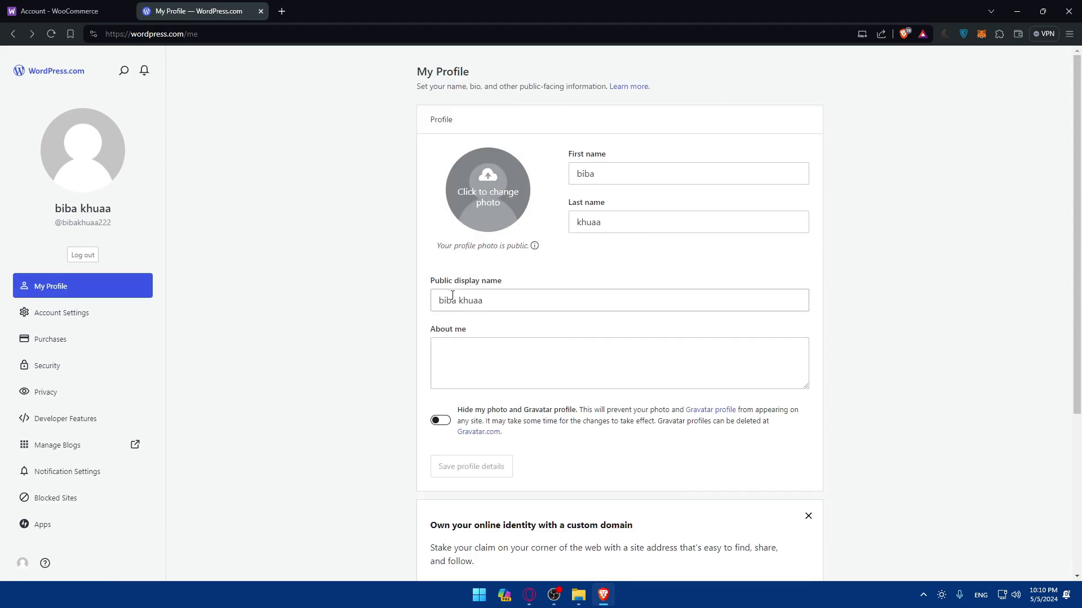
pyautogui.hotkey('alt', 'Left')
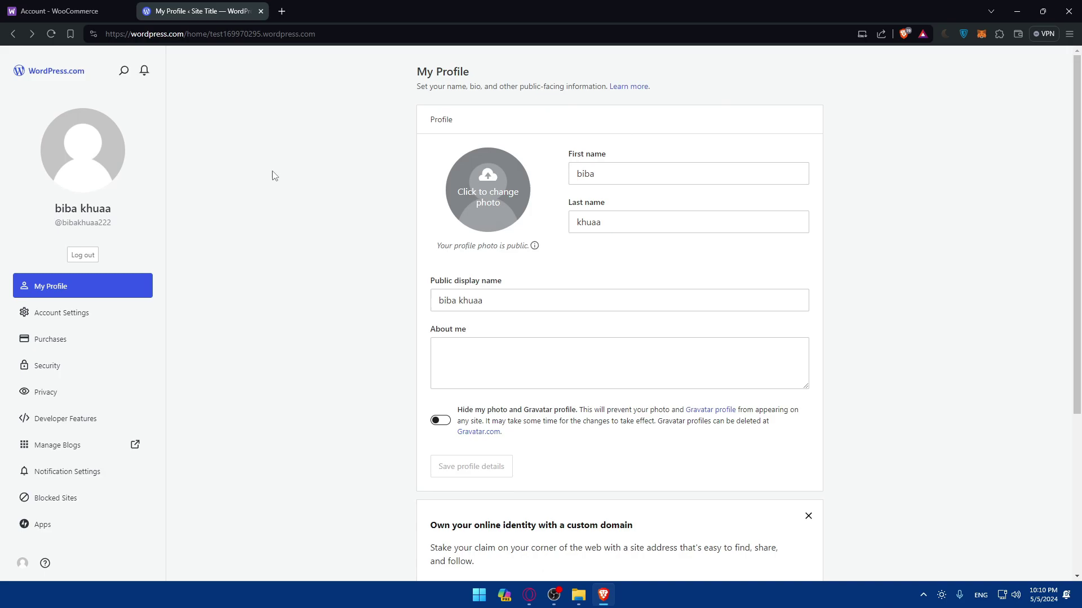
pyautogui.hotkey('alt', 'Left')
pyautogui.hotkey('alt', 'Left')
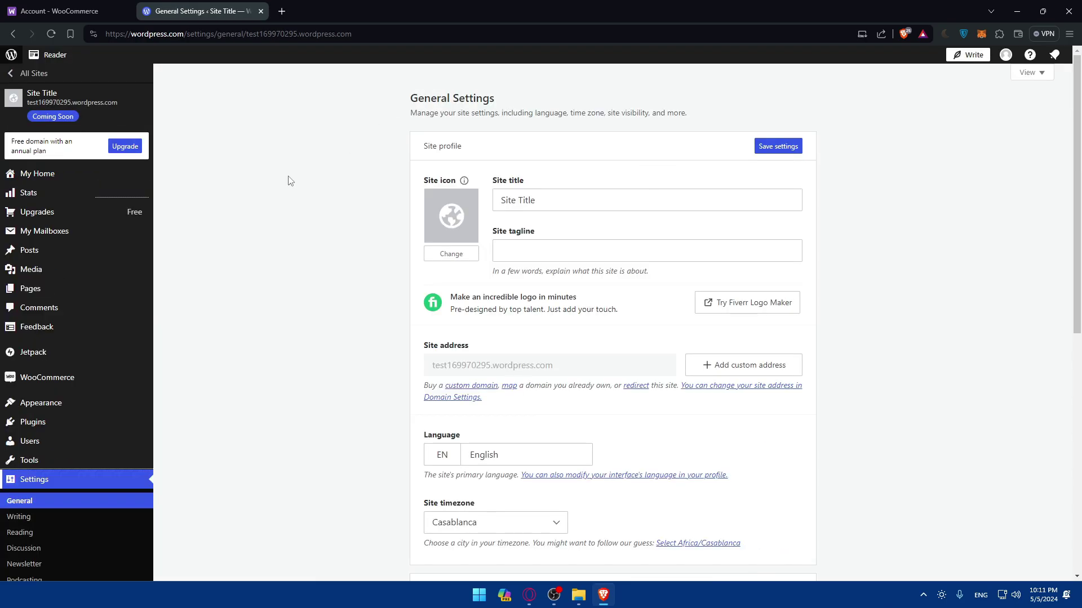
# Open a new tab, then review and close the WordPress.com General Settings tab
pyautogui.click(280, 11)
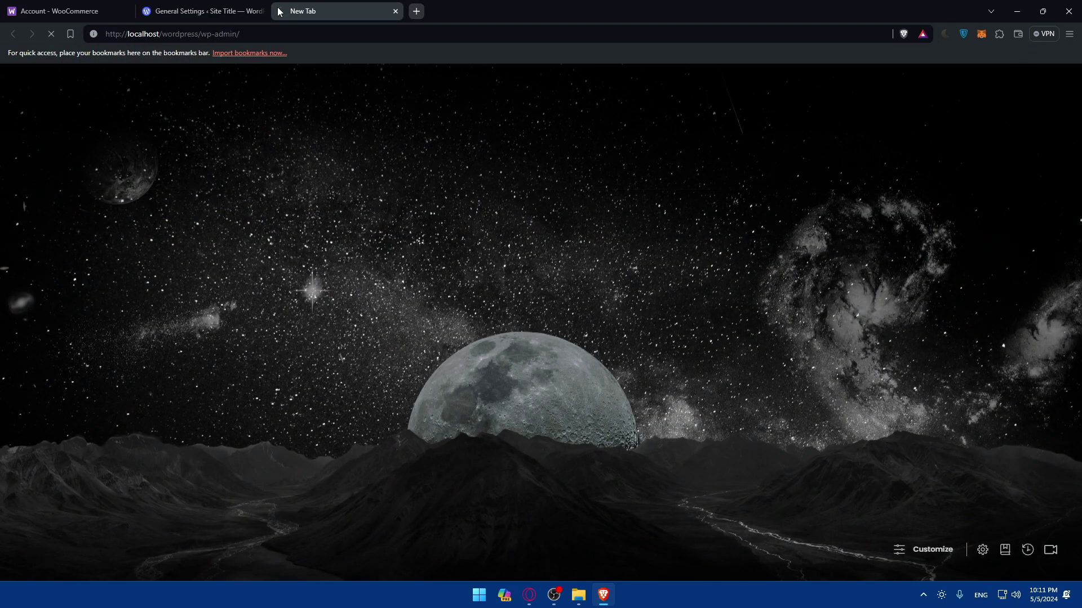
pyautogui.click(173, 5)
pyautogui.scroll(-5, 103, 427)
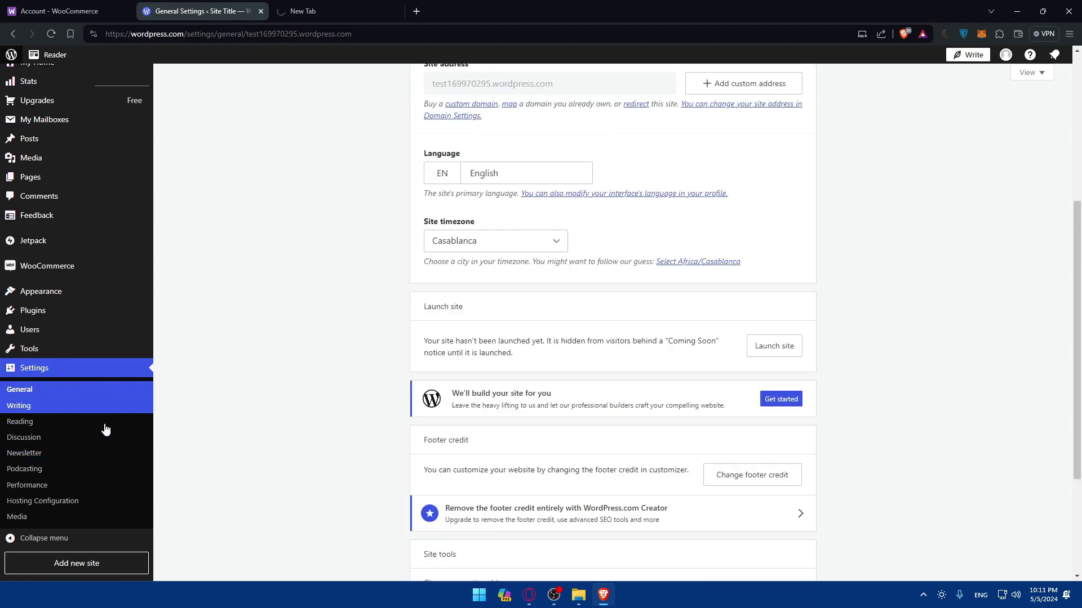
pyautogui.scroll(5, 96, 306)
pyautogui.scroll(-5, 61, 429)
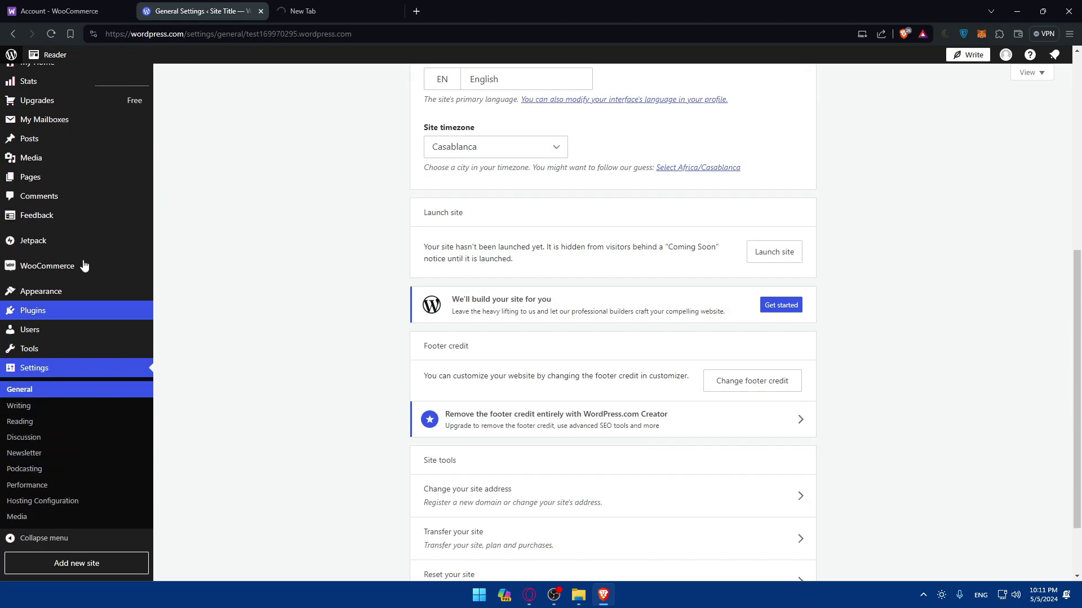
pyautogui.scroll(3, 52, 198)
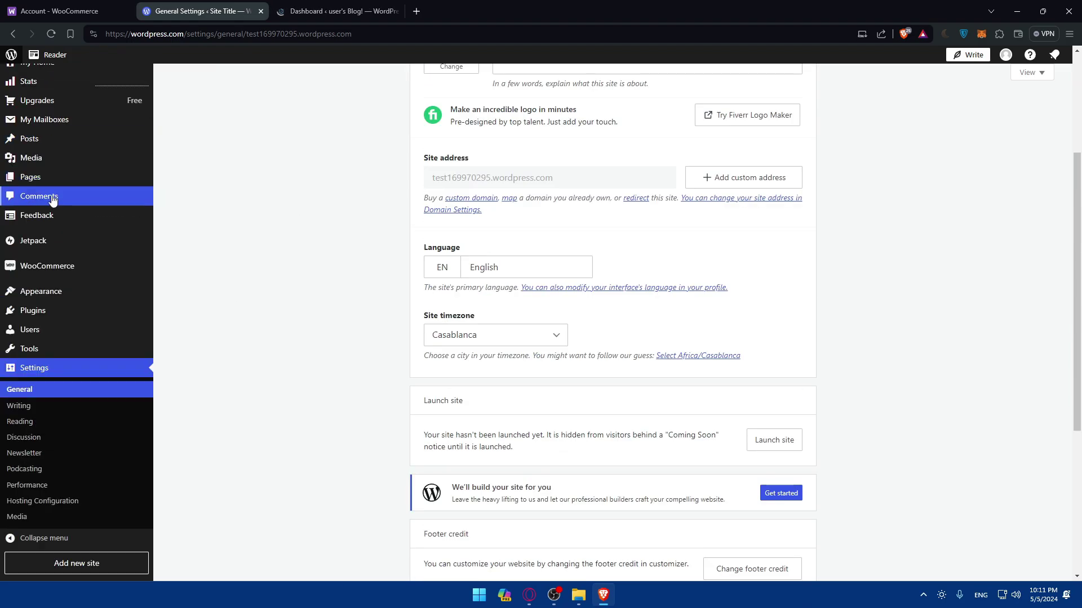
pyautogui.click(261, 12)
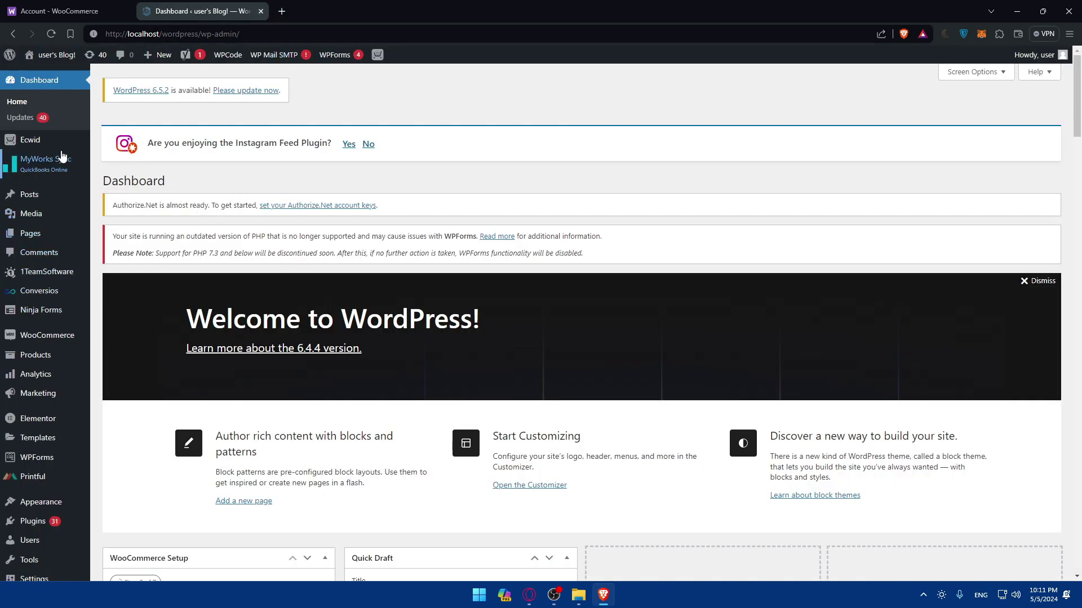
# Look over the local WordPress admin's Installed Plugins page listing 36 plugins
pyautogui.scroll(-5, 52, 227)
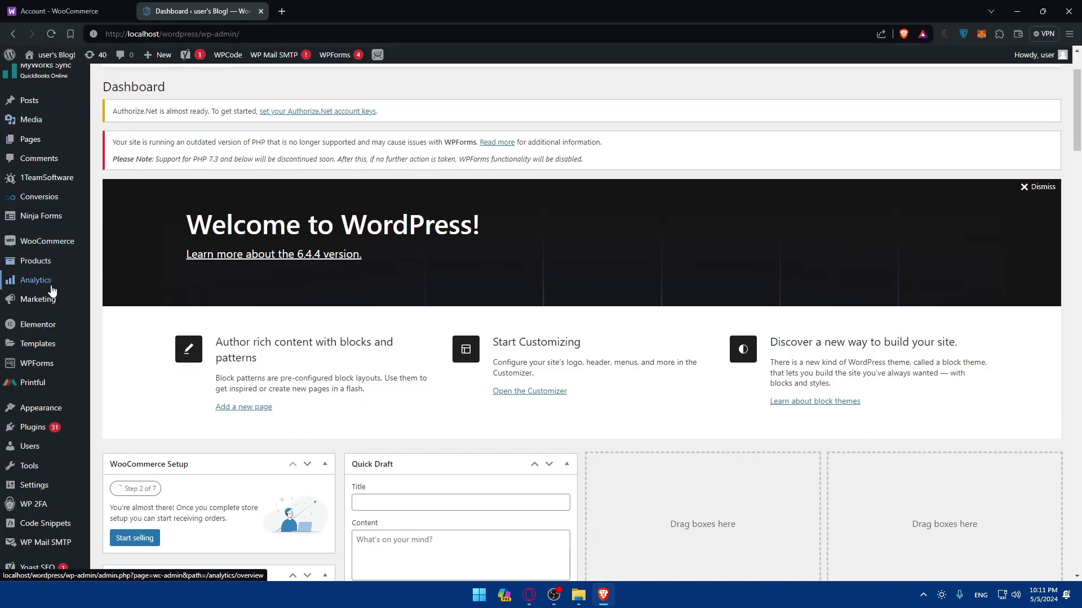
pyautogui.scroll(5, 53, 330)
pyautogui.moveTo(64, 195)
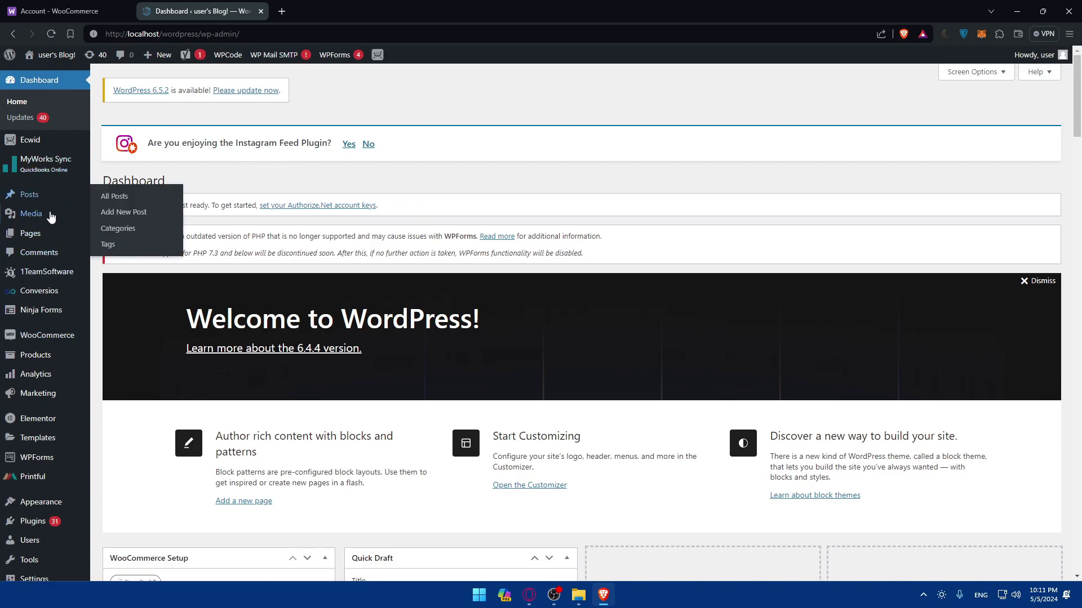
pyautogui.scroll(-2, 41, 323)
pyautogui.moveTo(46, 432)
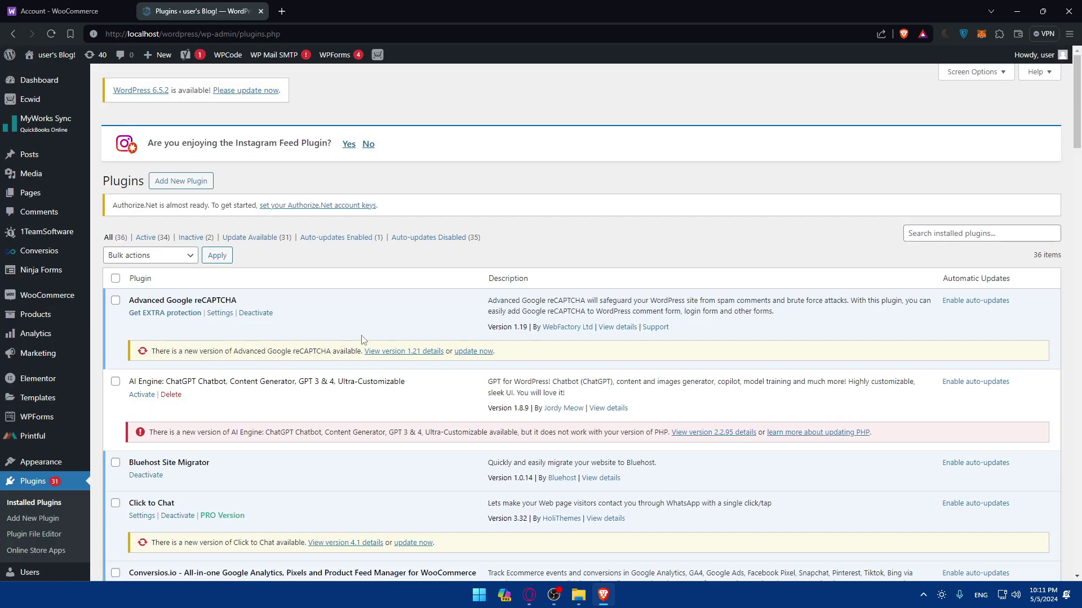
# Filter the installed plugins by 'woocommerce' and scroll down to the WooCommerce 7.8.0 row
pyautogui.click(974, 235)
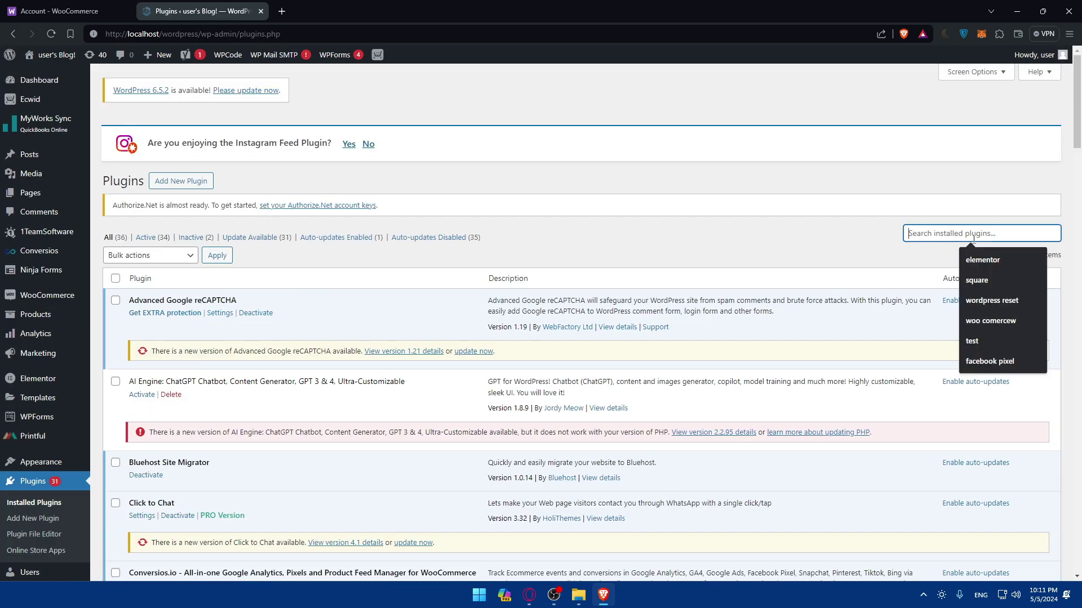
pyautogui.write('woo')
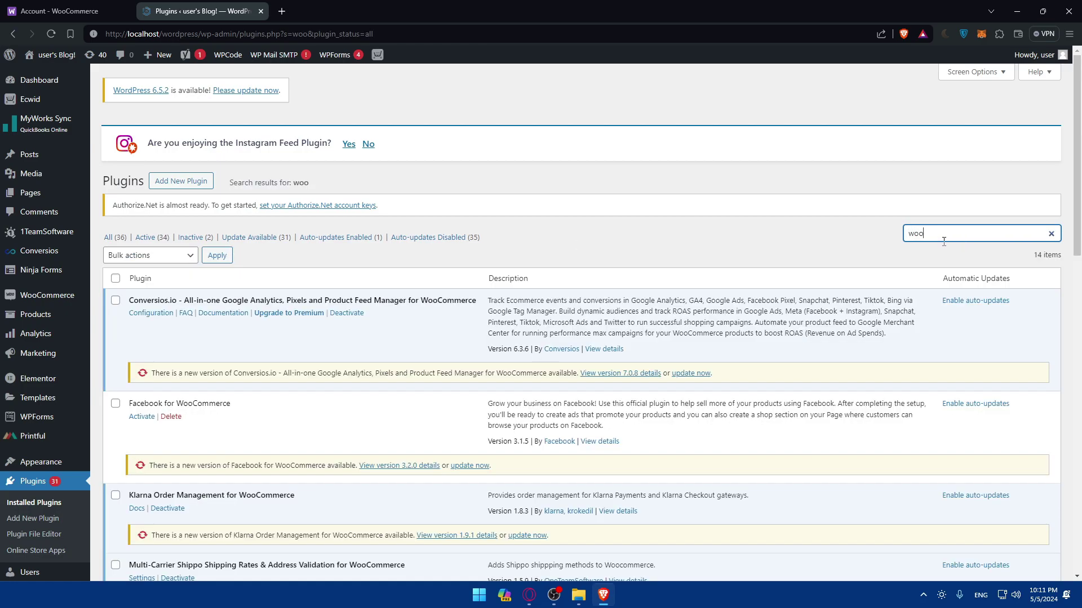
pyautogui.scroll(-2, 419, 306)
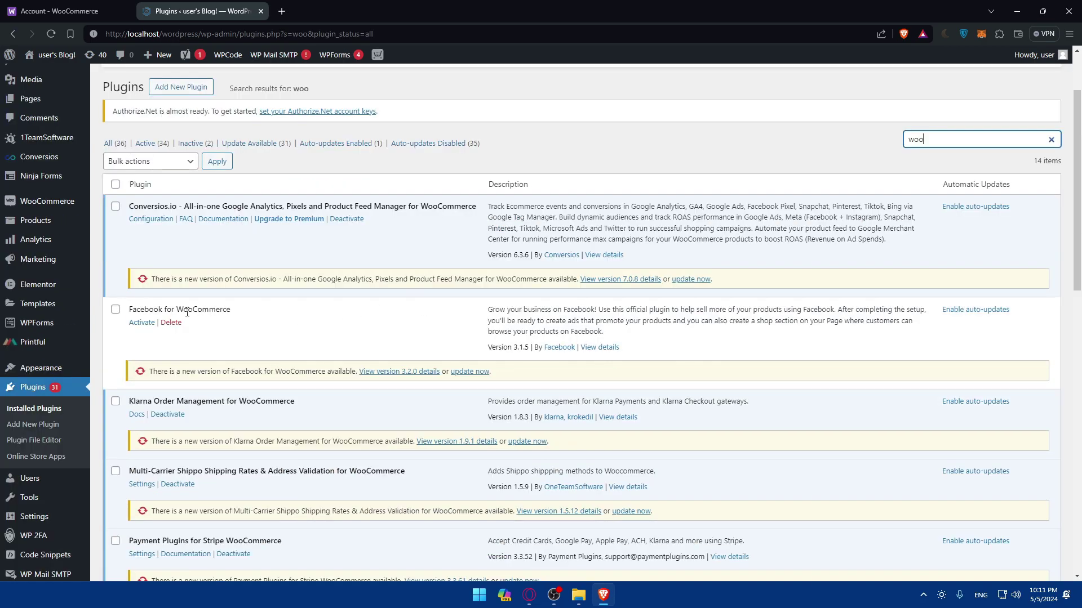
pyautogui.scroll(2, 187, 313)
pyautogui.write('com')
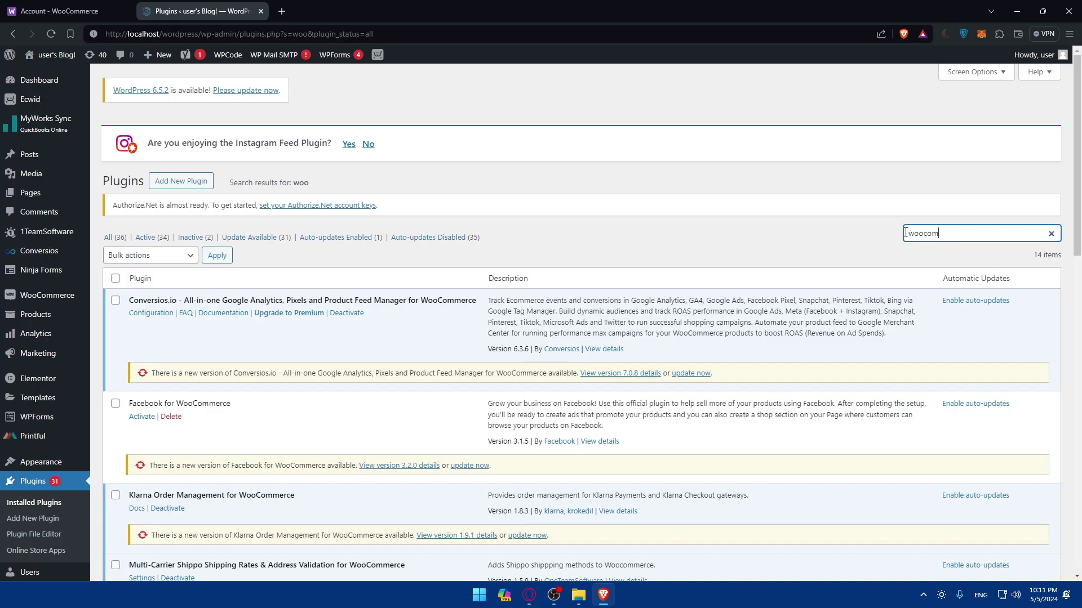
pyautogui.write('merxc')
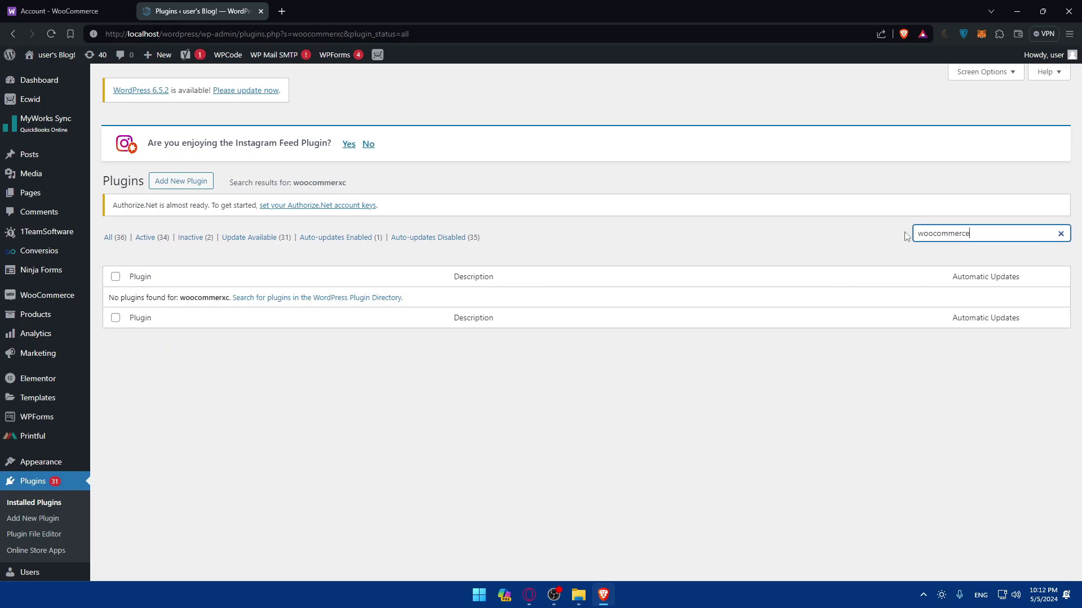
pyautogui.press('BackSpace')
pyautogui.press('BackSpace')
pyautogui.write('ce')
pyautogui.scroll(-2, 376, 346)
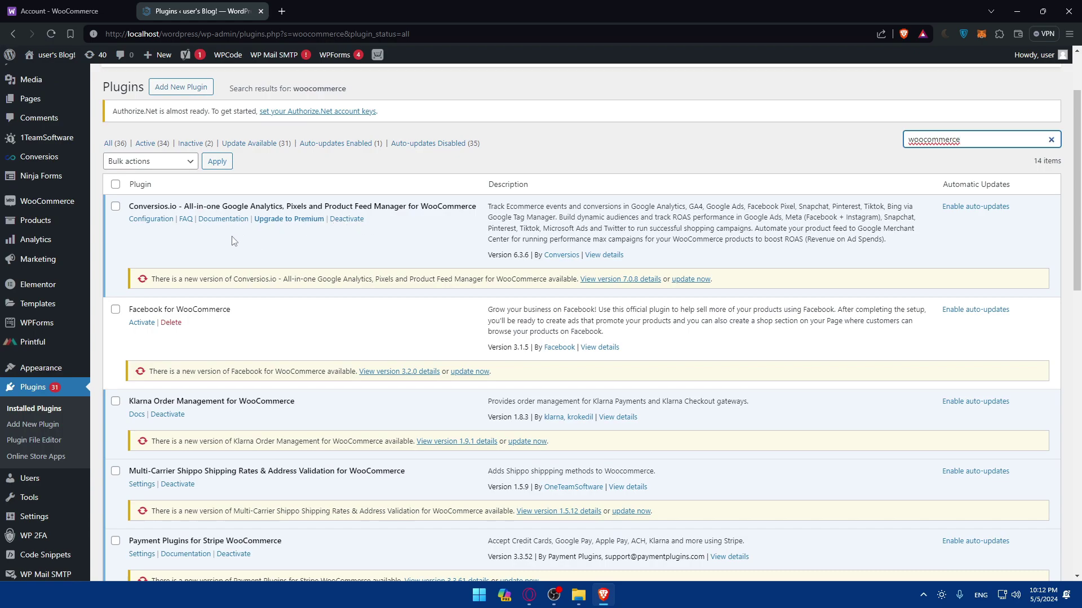
pyautogui.scroll(-4, 234, 241)
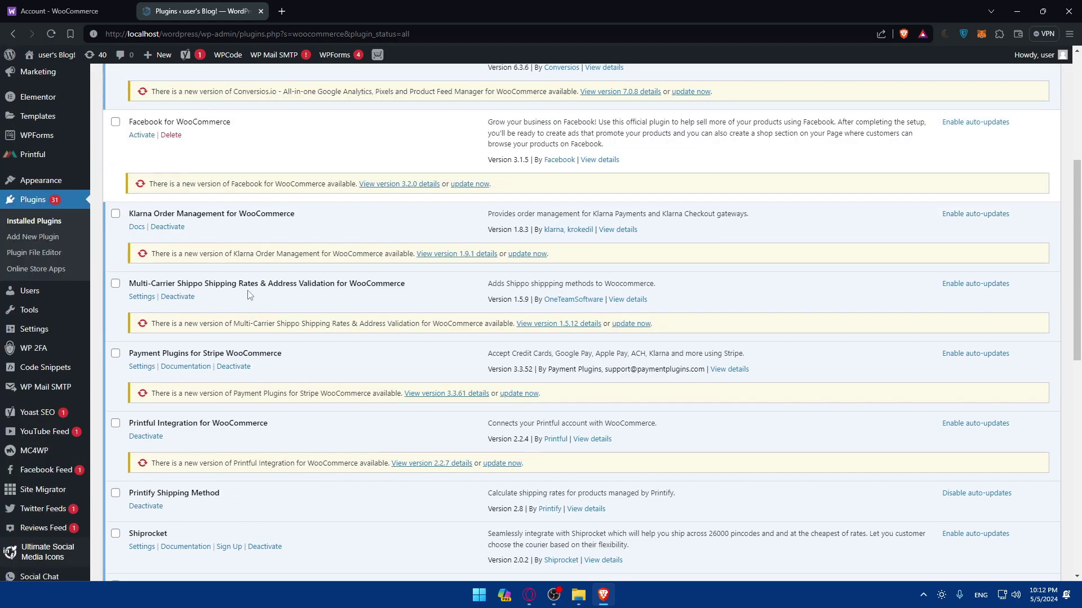
pyautogui.scroll(-2, 248, 294)
pyautogui.scroll(-4, 257, 287)
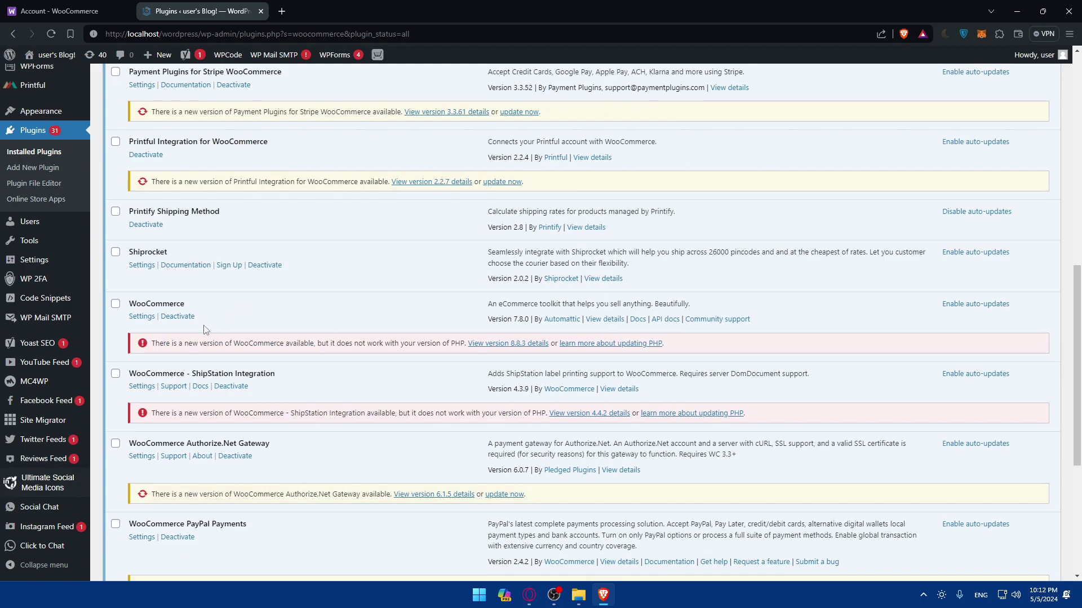
# Open the WooCommerce plugin's Settings page and scroll through it
pyautogui.click(142, 316)
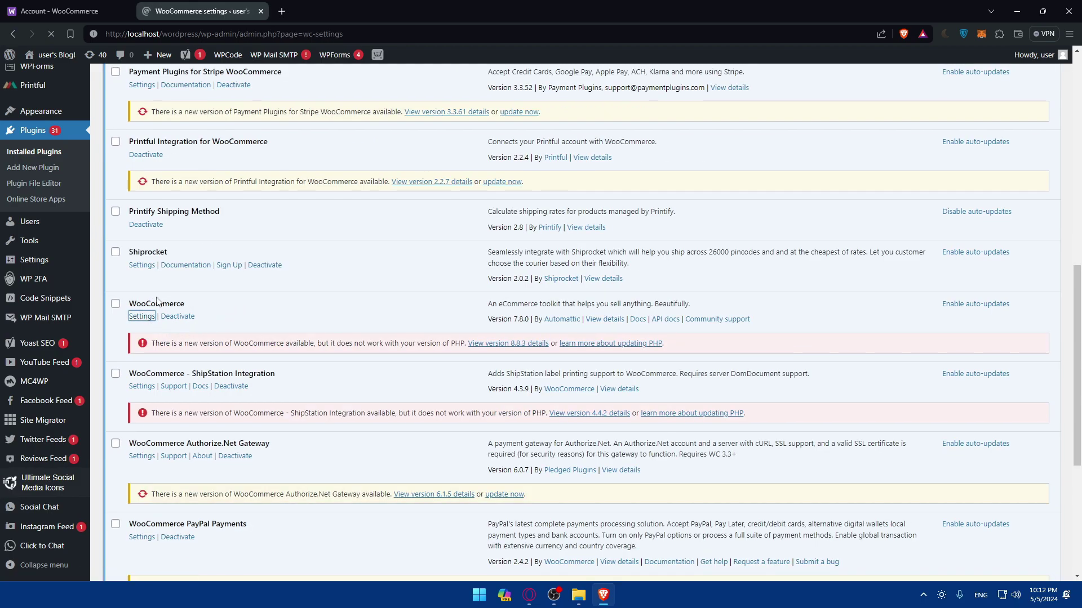
pyautogui.scroll(-5, 175, 299)
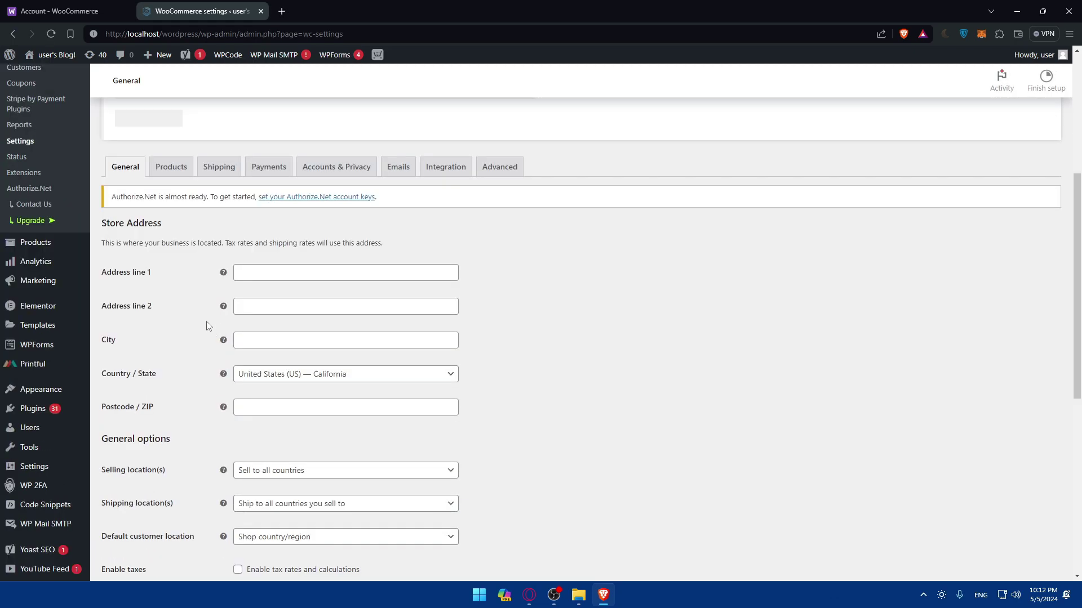
pyautogui.scroll(-3, 180, 272)
pyautogui.scroll(15, 181, 282)
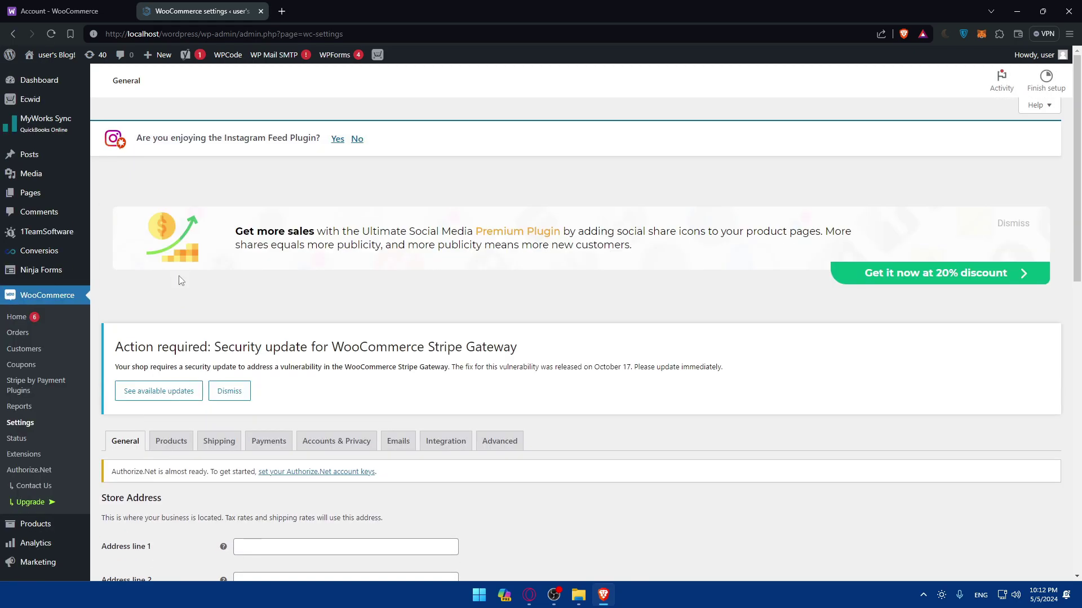
pyautogui.scroll(-2, 179, 338)
# Browse the Products and Shipping tabs of WooCommerce Settings
pyautogui.click(171, 347)
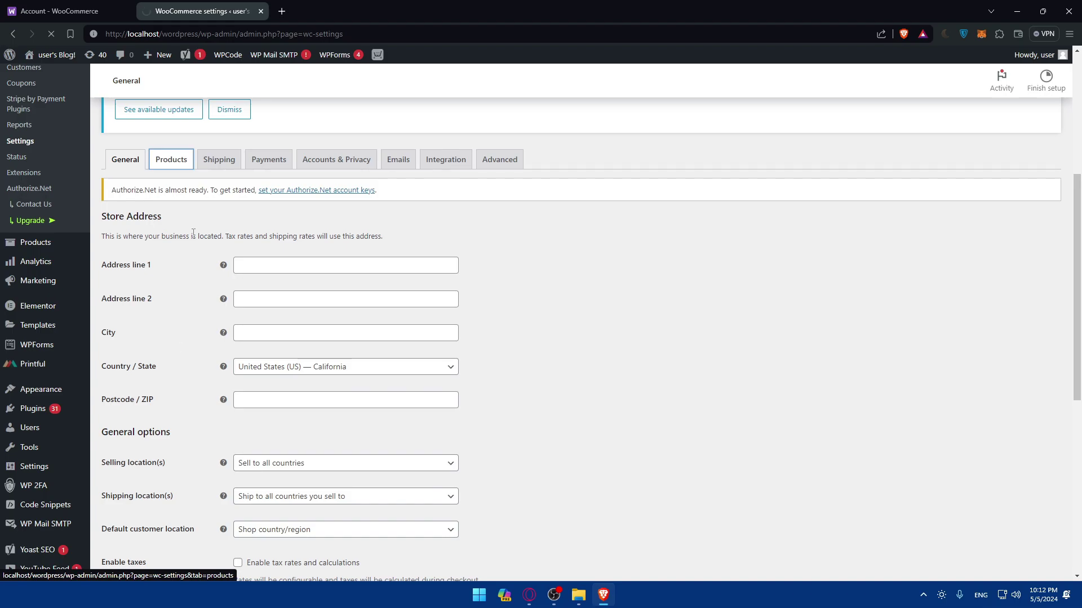
pyautogui.scroll(-7, 230, 279)
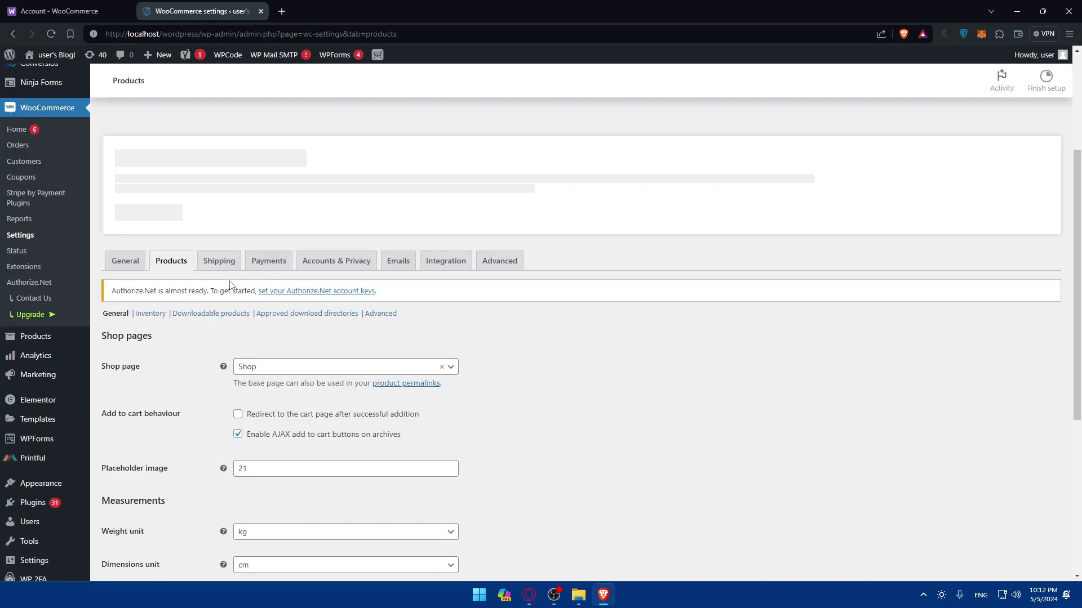
pyautogui.scroll(3, 230, 284)
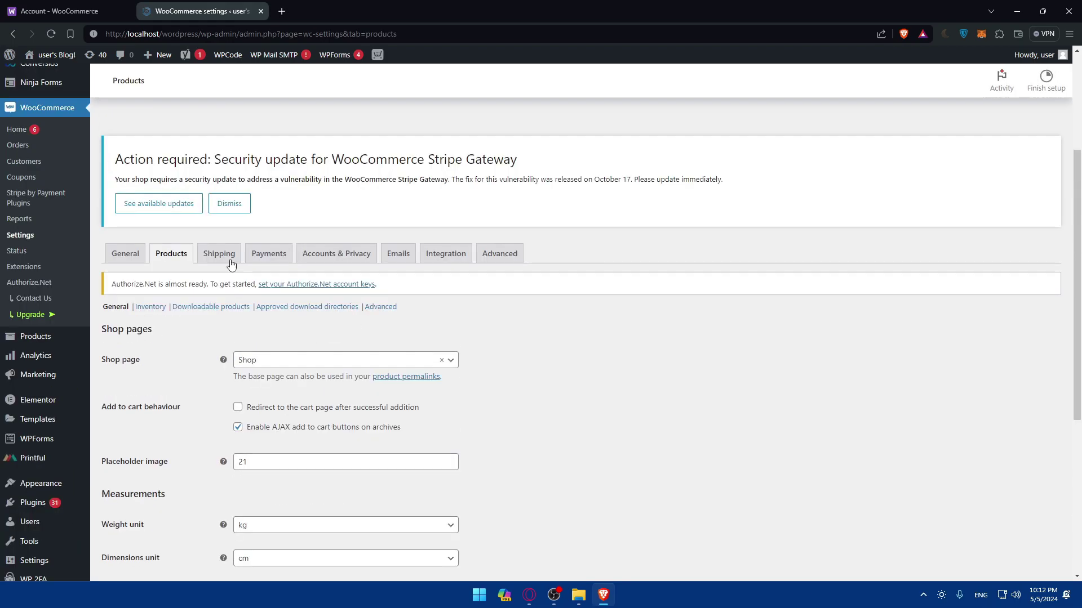
pyautogui.click(219, 254)
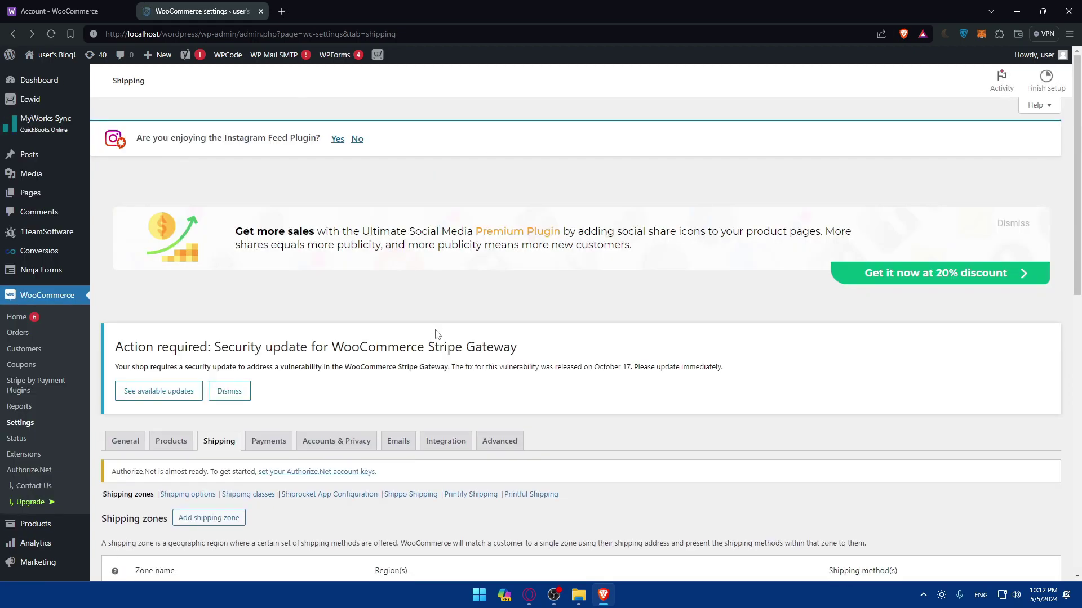
# Open the Advanced tab and review its Page setup for Cart, Checkout and My account
pyautogui.click(504, 446)
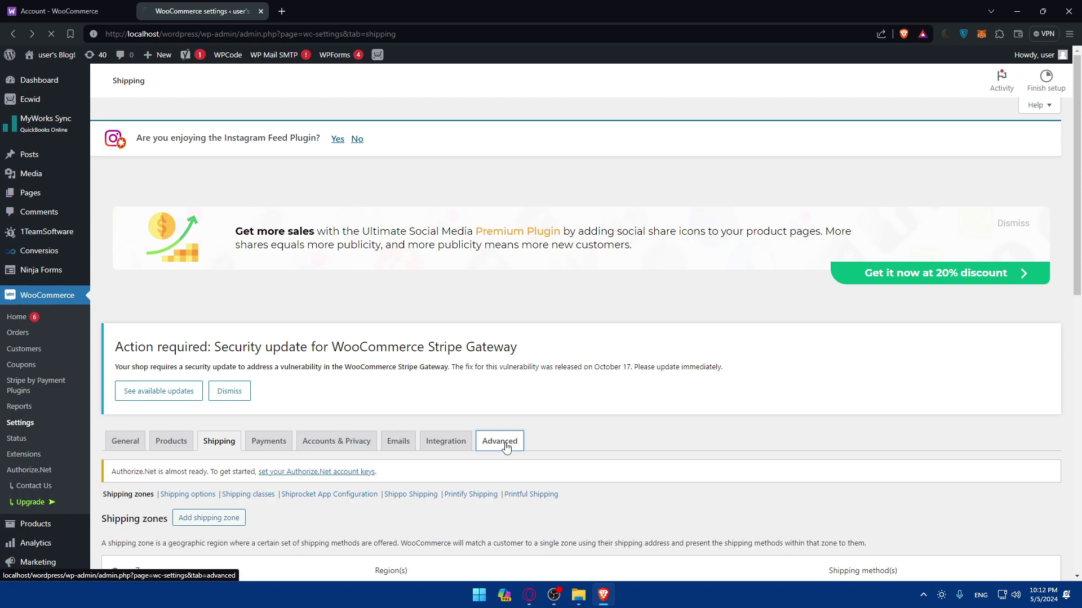
pyautogui.scroll(-6, 483, 437)
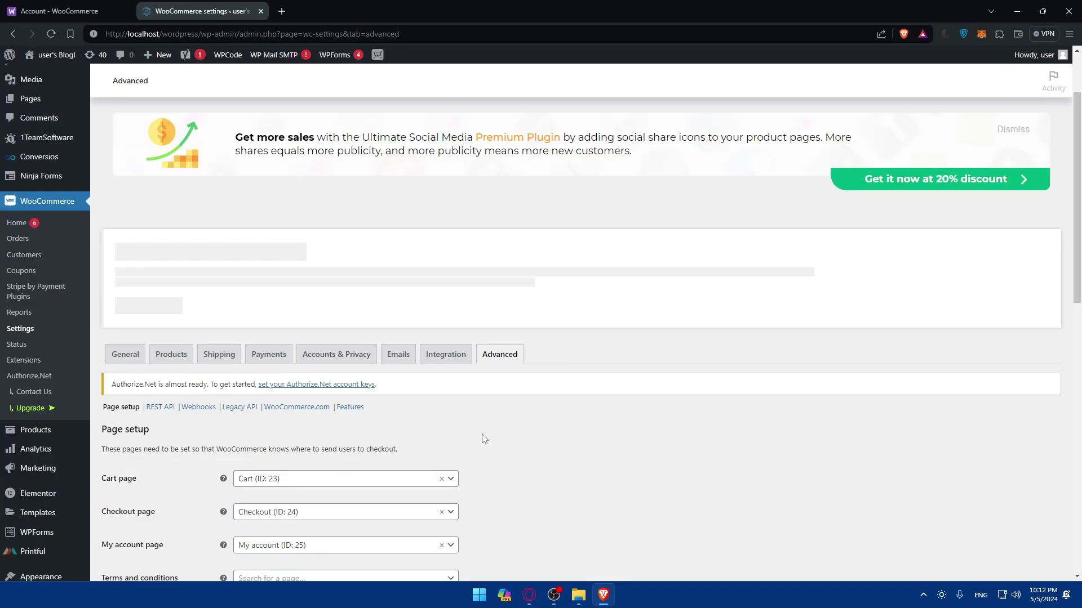
pyautogui.scroll(3, 199, 354)
pyautogui.scroll(-4, 194, 315)
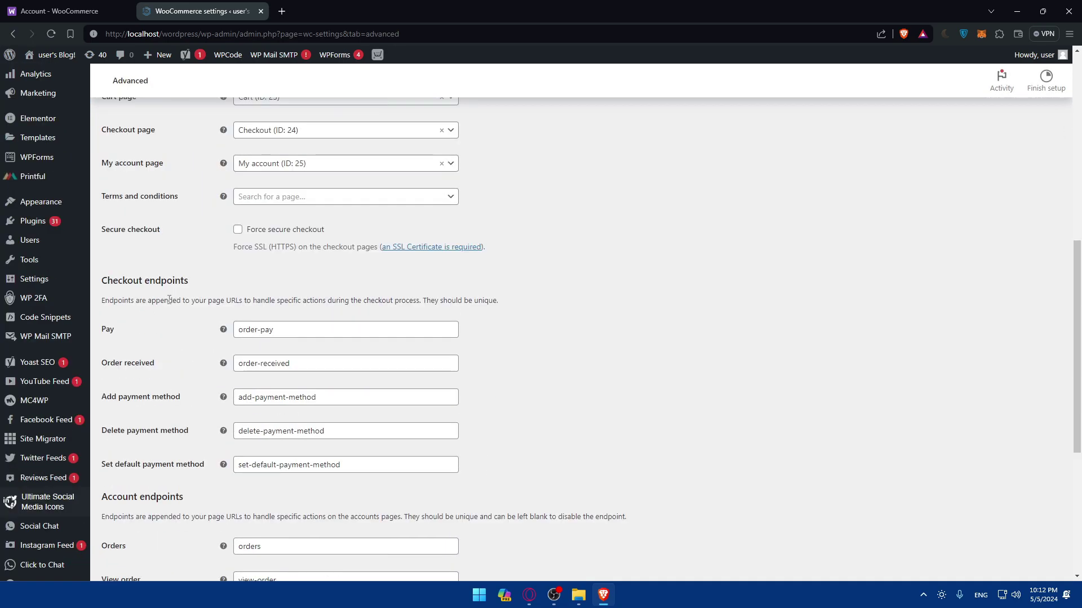
pyautogui.scroll(-4, 191, 300)
pyautogui.scroll(-3, 180, 318)
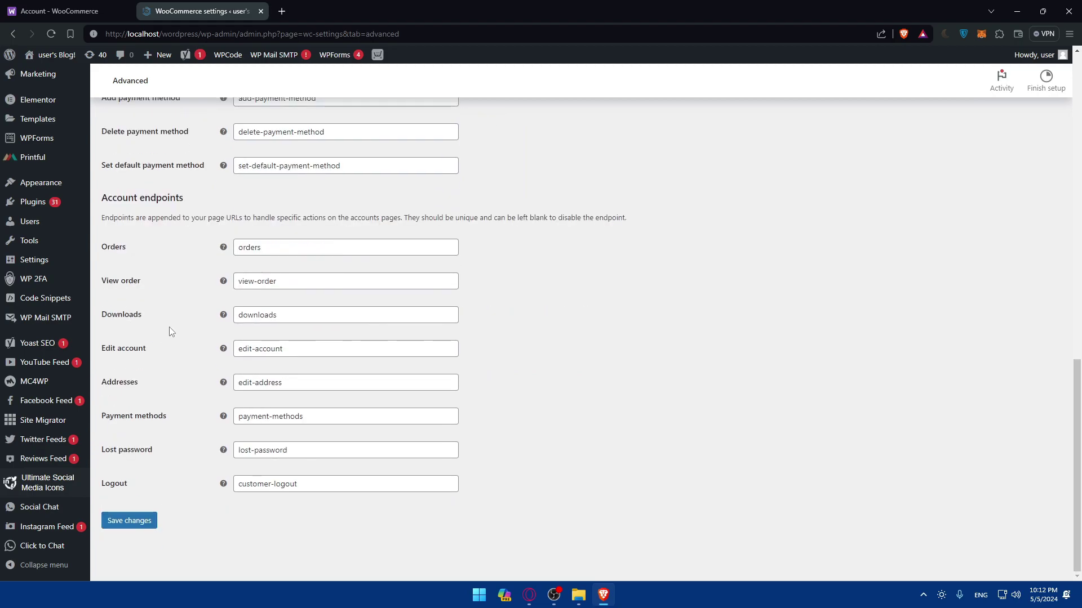
pyautogui.scroll(9, 169, 333)
pyautogui.scroll(3, 187, 338)
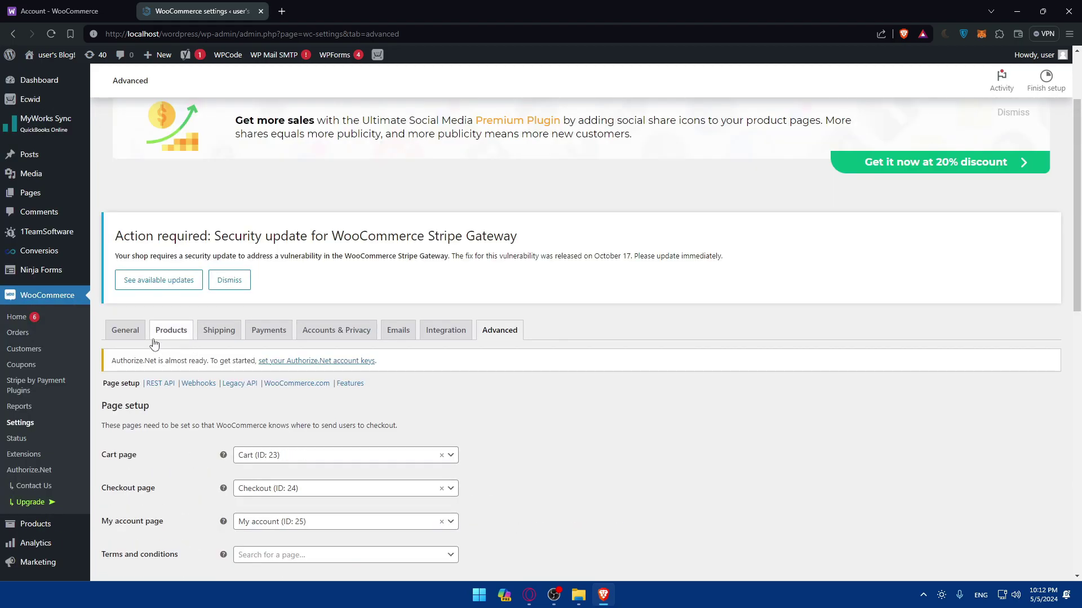
# Open the Advanced REST API section and start creating a new API key
pyautogui.click(163, 388)
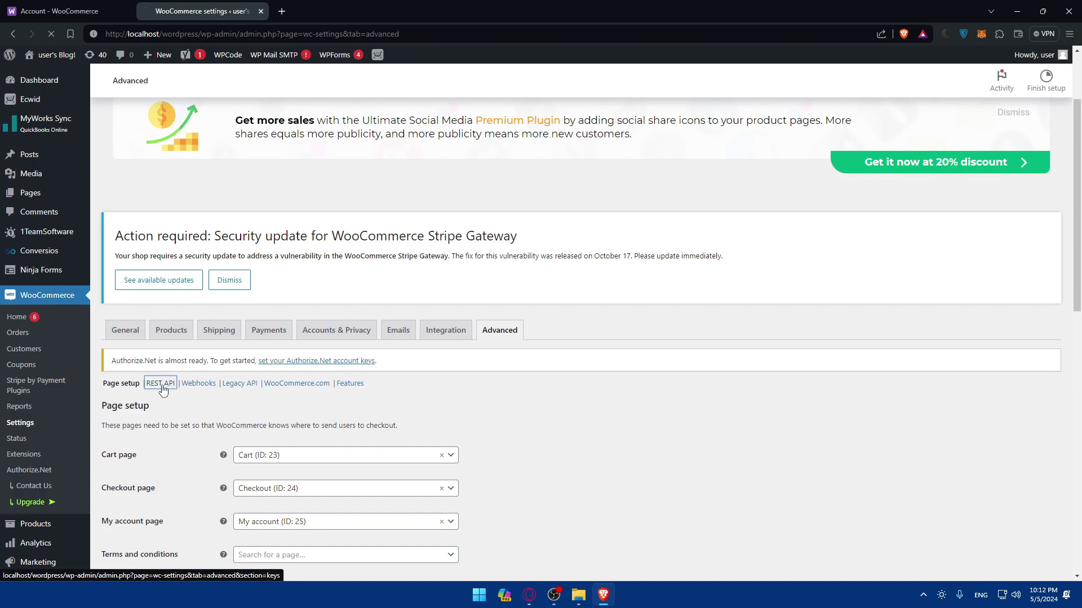
pyautogui.scroll(-5, 285, 382)
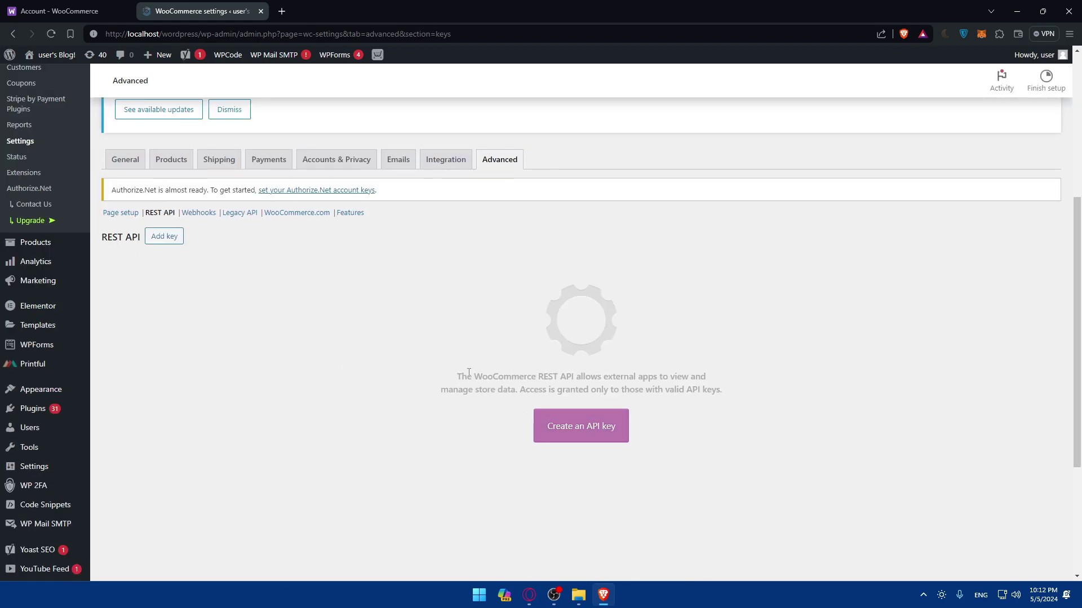
pyautogui.click(575, 427)
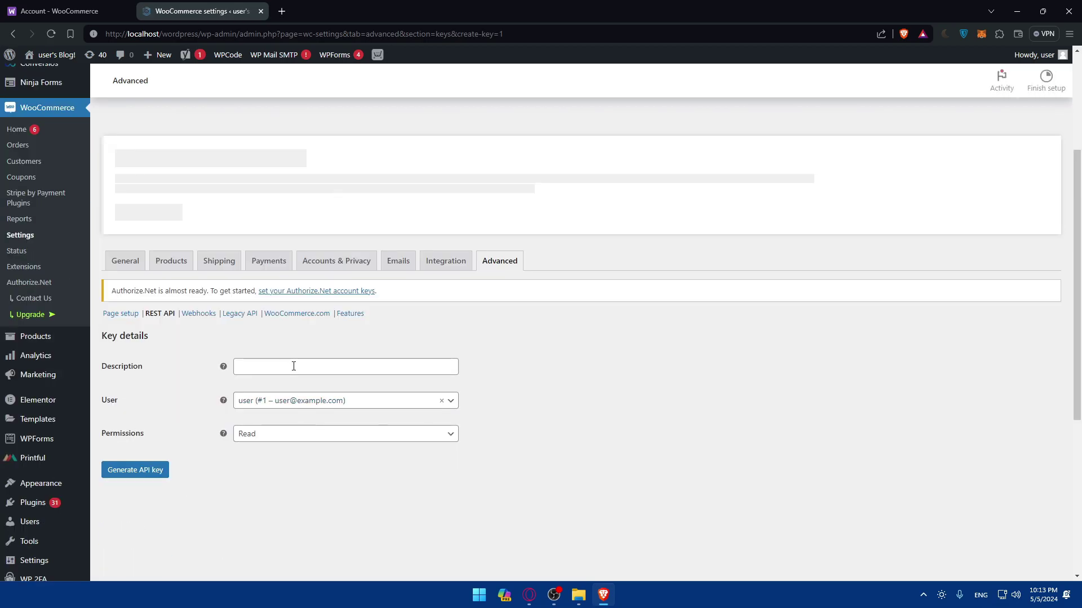
# Describe the key as 'test', keep the current user, and set Read/Write permissions
pyautogui.click(293, 366)
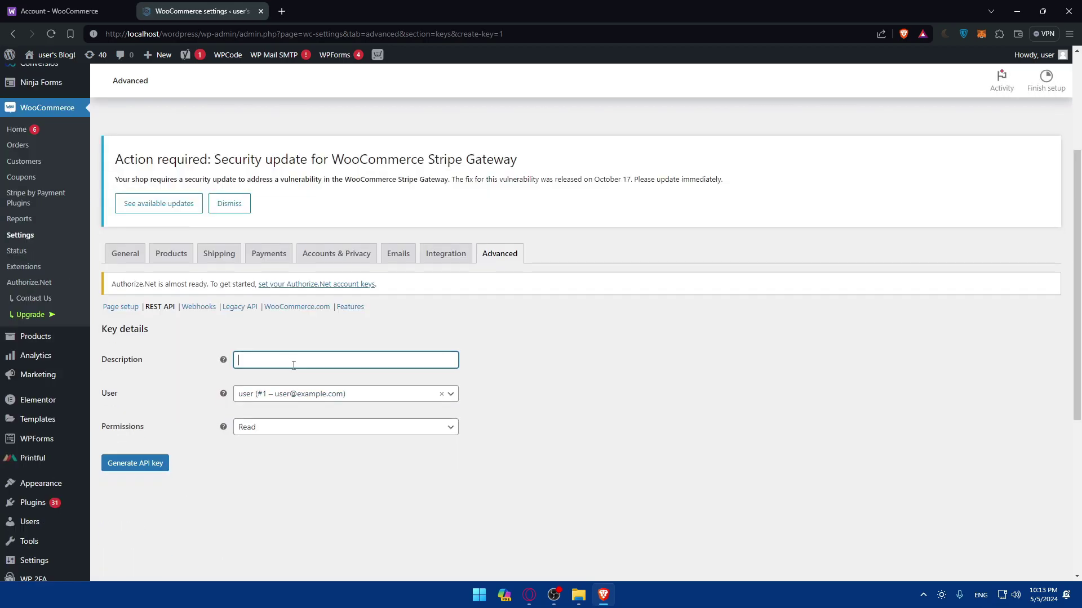
pyautogui.write('test')
pyautogui.click(367, 397)
pyautogui.click(357, 398)
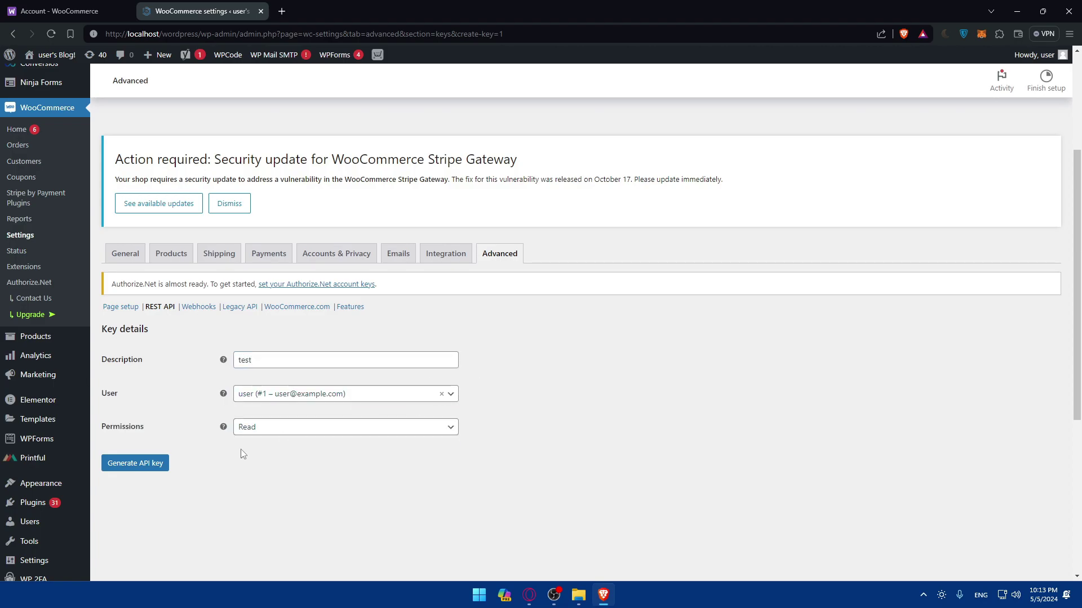
pyautogui.click(274, 432)
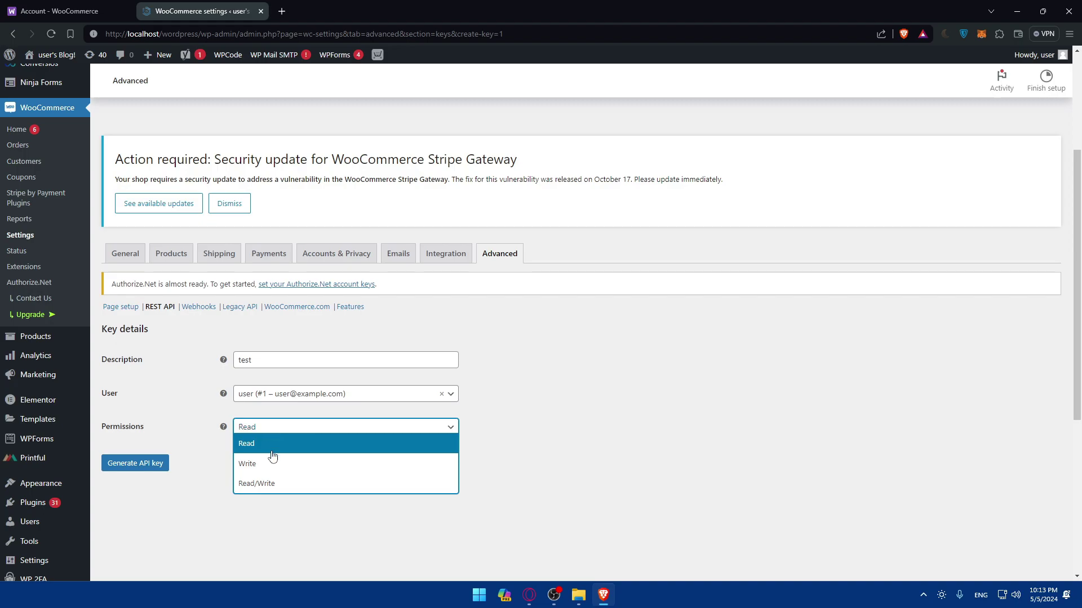
pyautogui.click(268, 483)
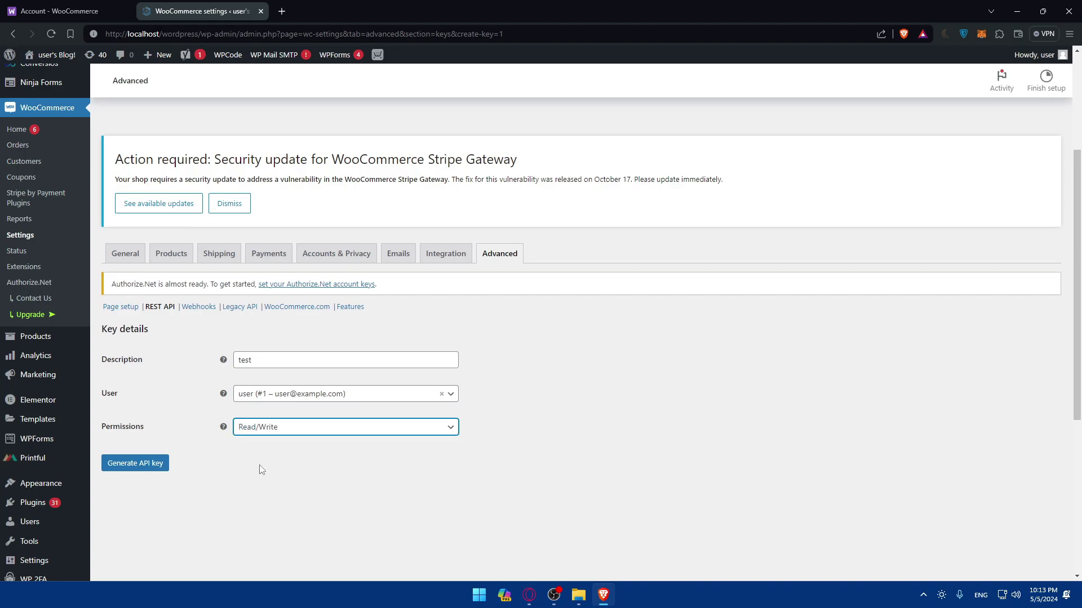
# Generate the API key and select its consumer key and consumer secret values
pyautogui.click(140, 464)
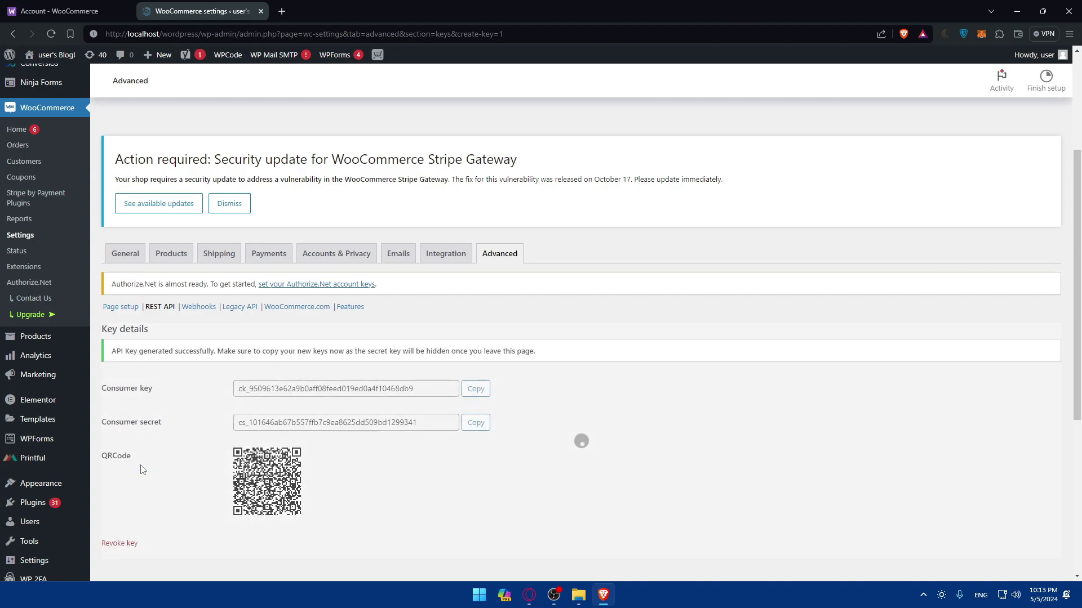
pyautogui.scroll(-2, 186, 457)
pyautogui.moveTo(428, 295); pyautogui.dragTo(156, 298)
pyautogui.click(360, 391)
pyautogui.moveTo(422, 330); pyautogui.dragTo(237, 329)
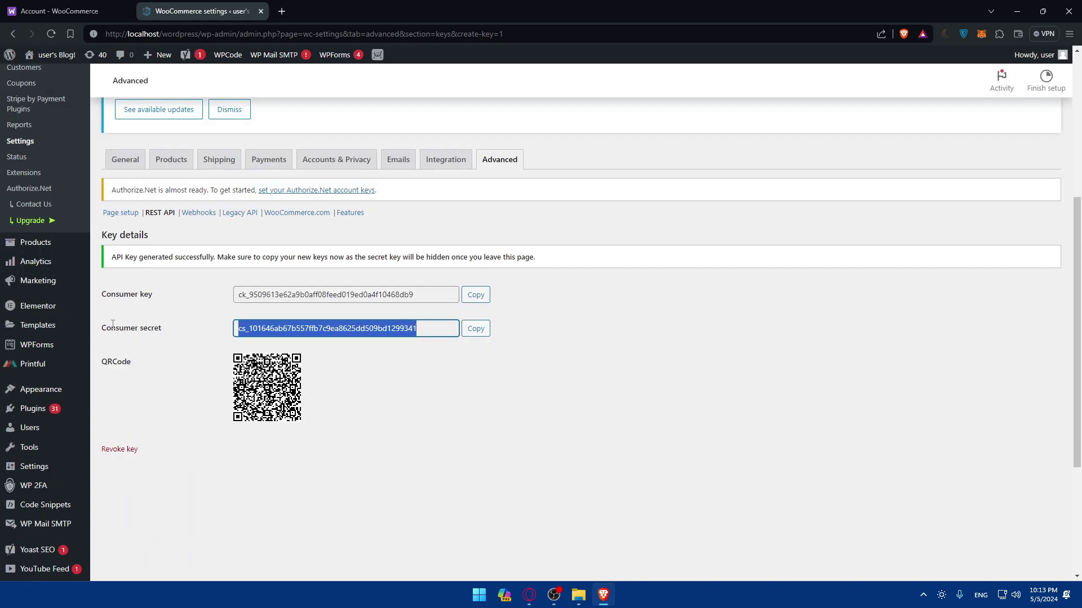
pyautogui.click(400, 402)
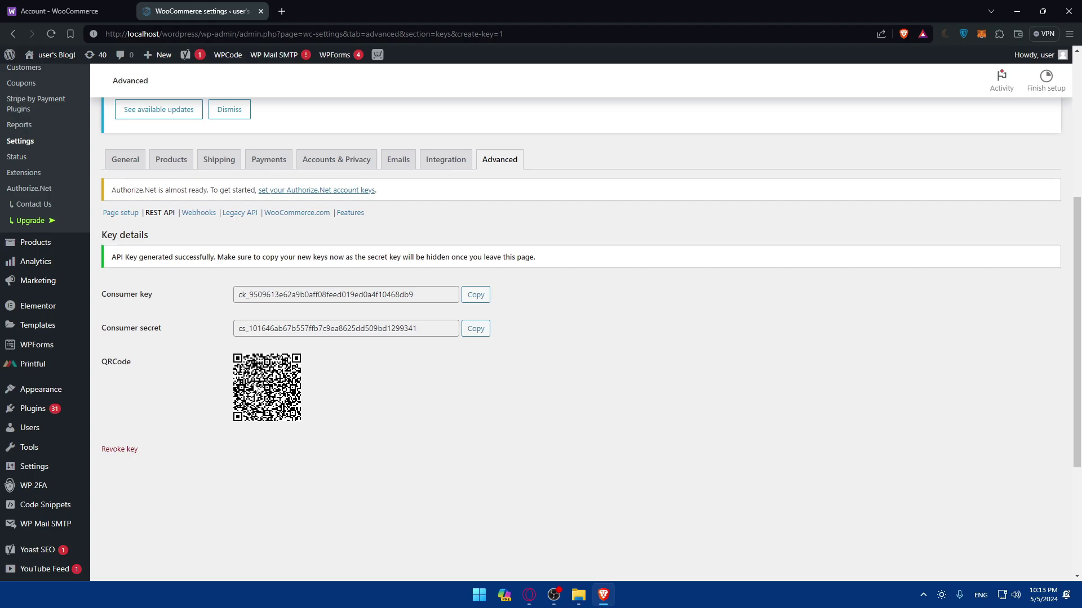
# Review the generated key details and switch to another application
pyautogui.scroll(-4, 428, 417)
pyautogui.scroll(5, 363, 399)
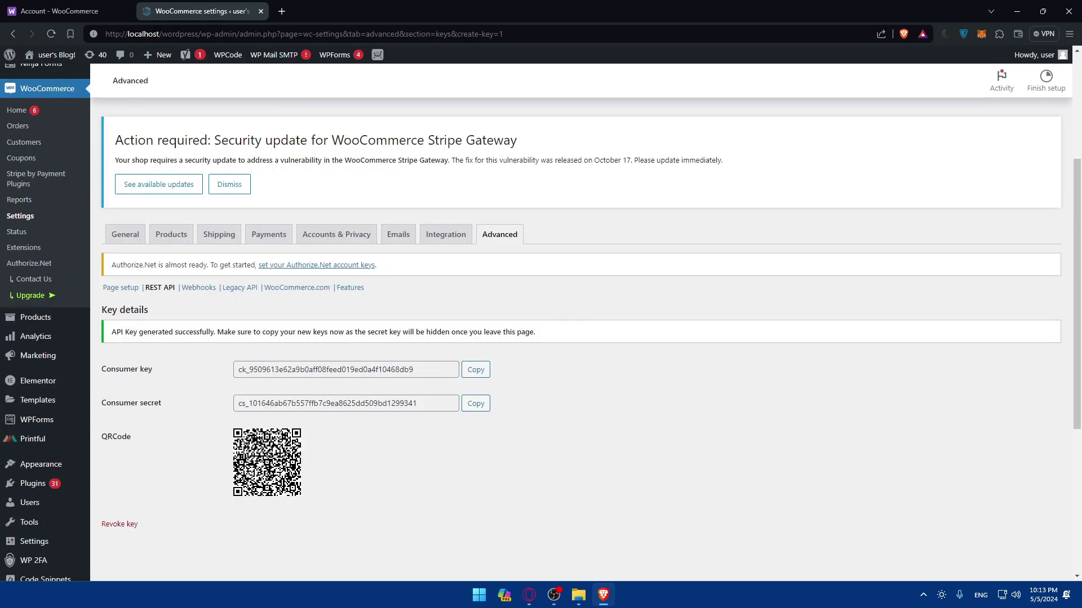
pyautogui.hotkey('alt', 'Tab')
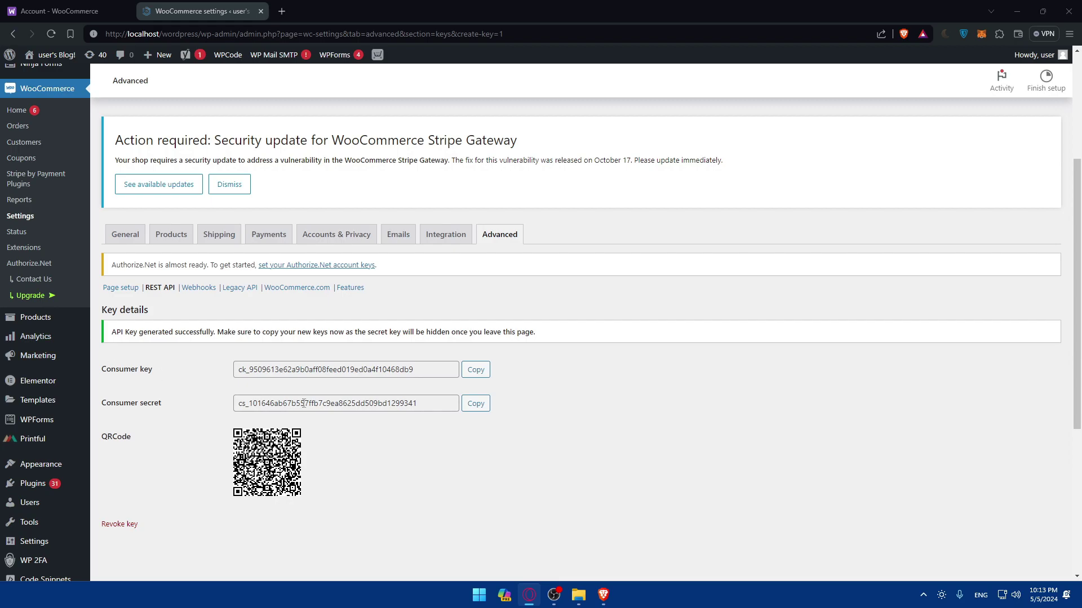
# Select the consumer key and consumer secret values again, then clear the selection
pyautogui.moveTo(430, 374); pyautogui.dragTo(234, 375)
pyautogui.moveTo(451, 404); pyautogui.dragTo(217, 406)
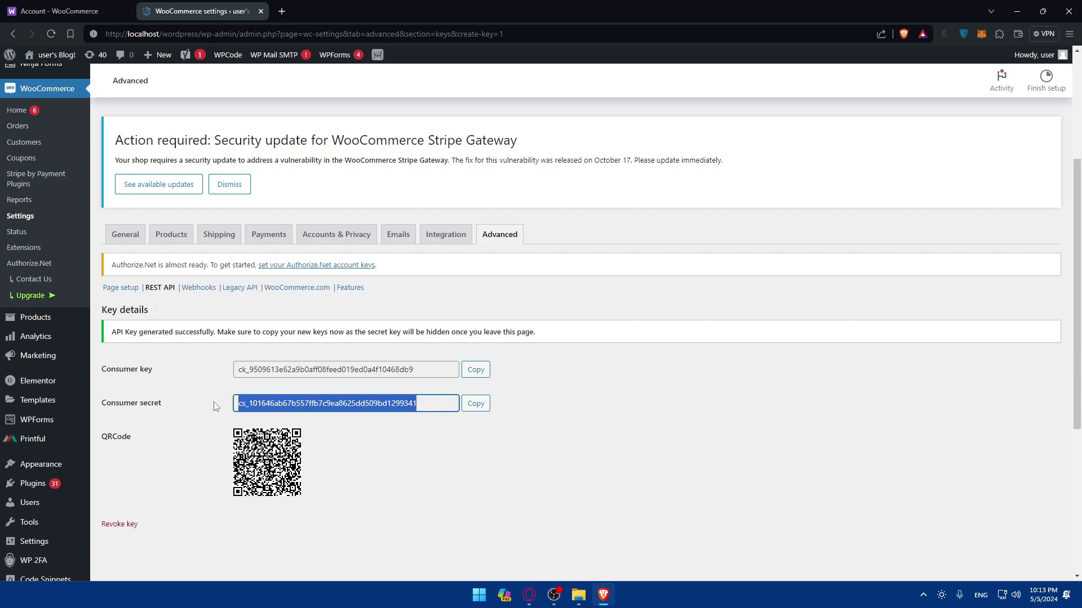
pyautogui.click(385, 437)
# Revoke the 'test' API key, leaving the REST API keys list empty
pyautogui.scroll(-3, 360, 394)
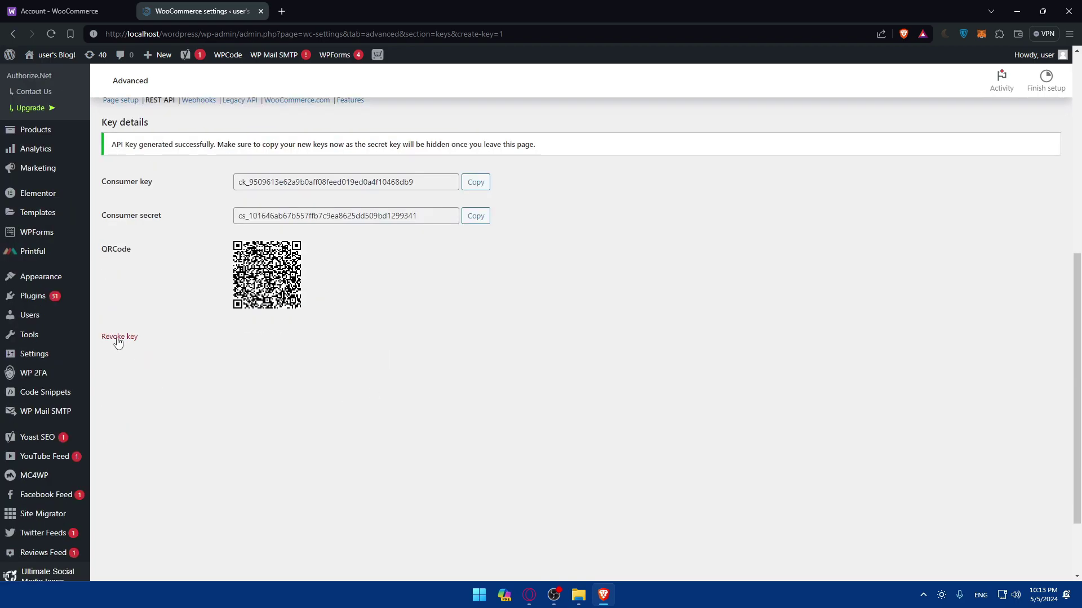
pyautogui.click(117, 337)
pyautogui.scroll(3, 326, 401)
pyautogui.scroll(-1, 256, 359)
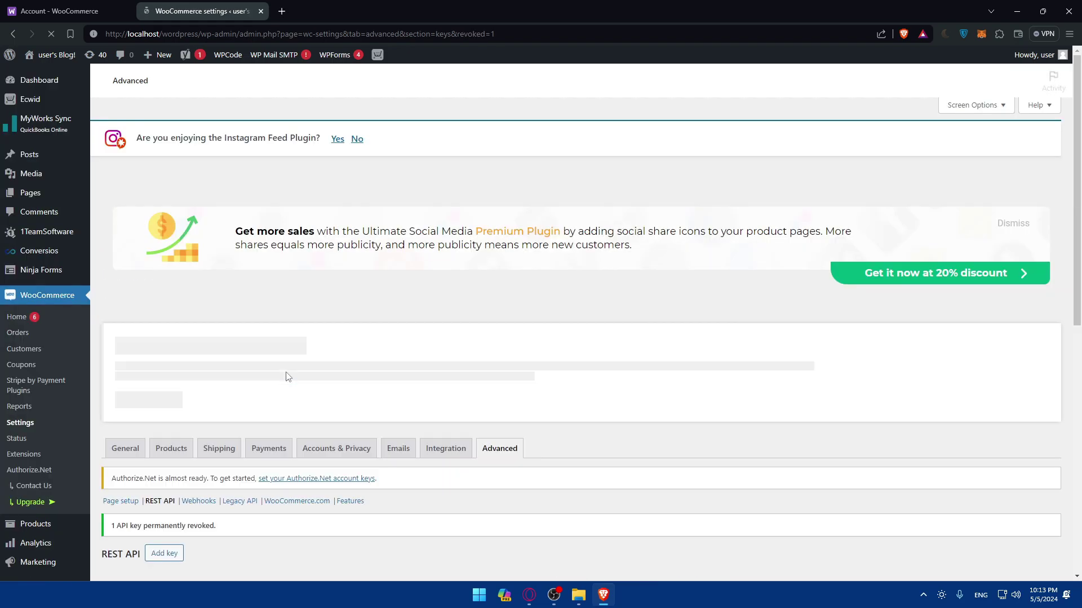
pyautogui.scroll(-2, 292, 378)
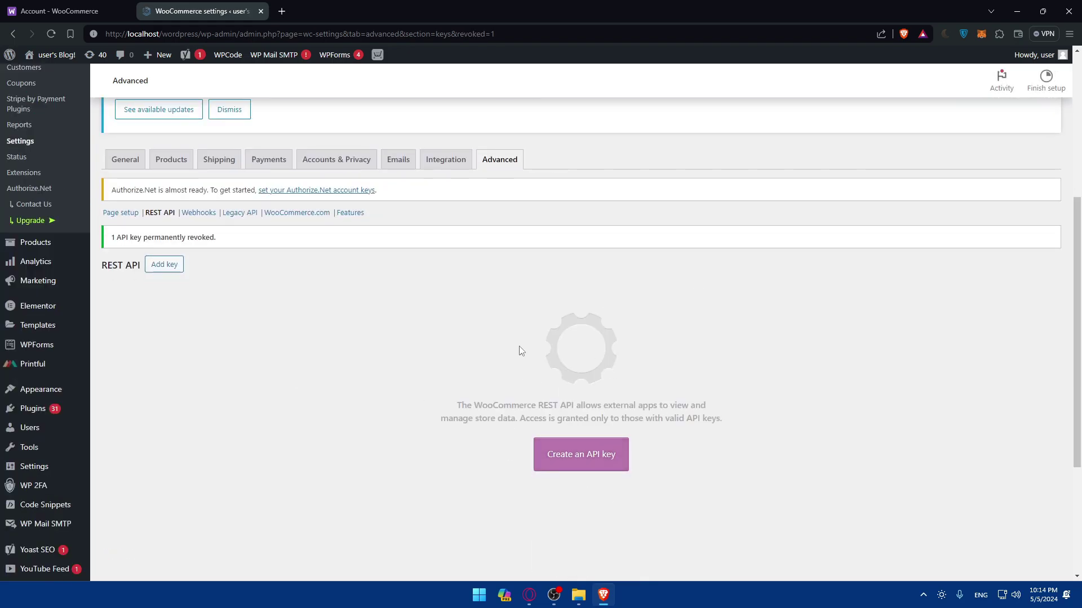